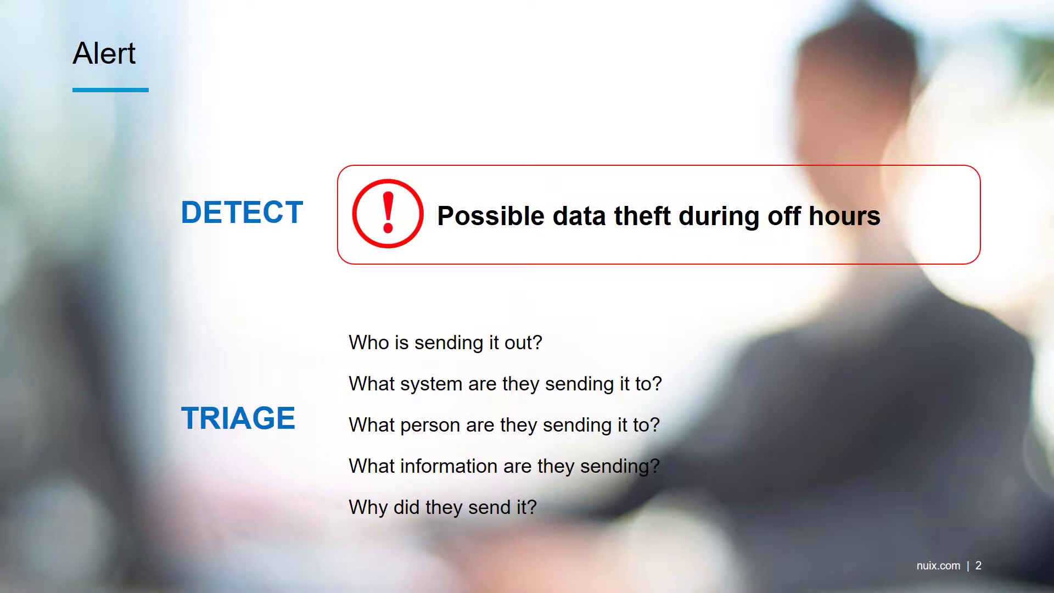
End the slideshow, switch to the Adaptive Security dashboard, and review all columns of the latest alerts, including rule details
key(Escape)
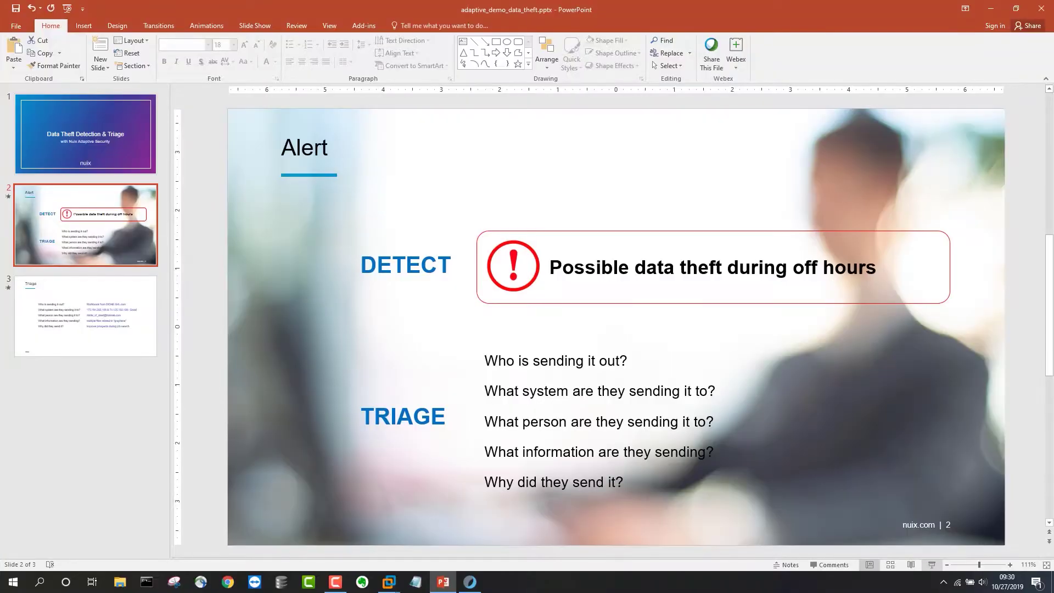
click(989, 7)
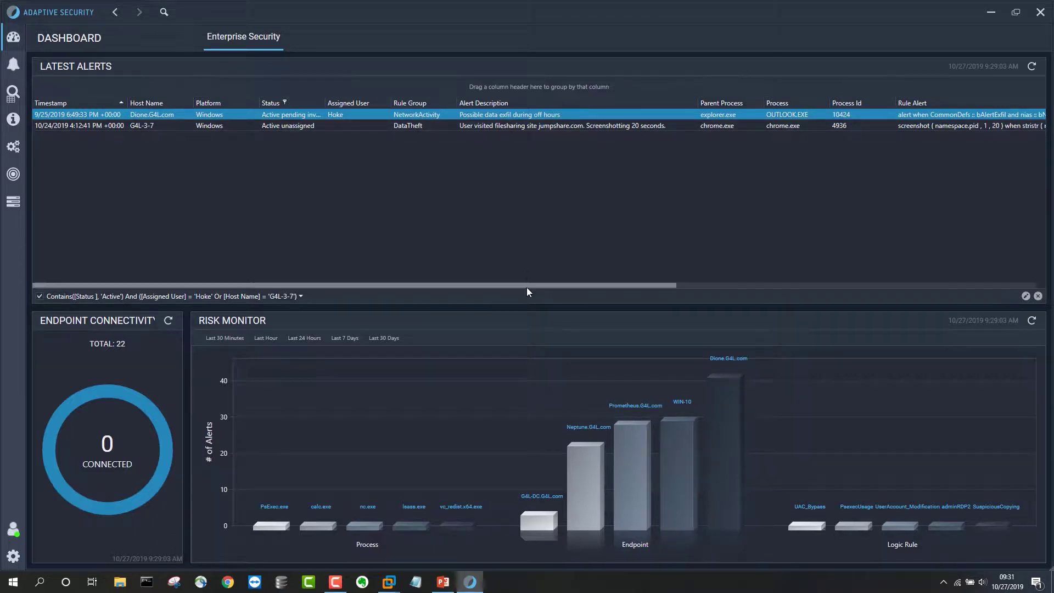
drag(524, 284, 848, 288)
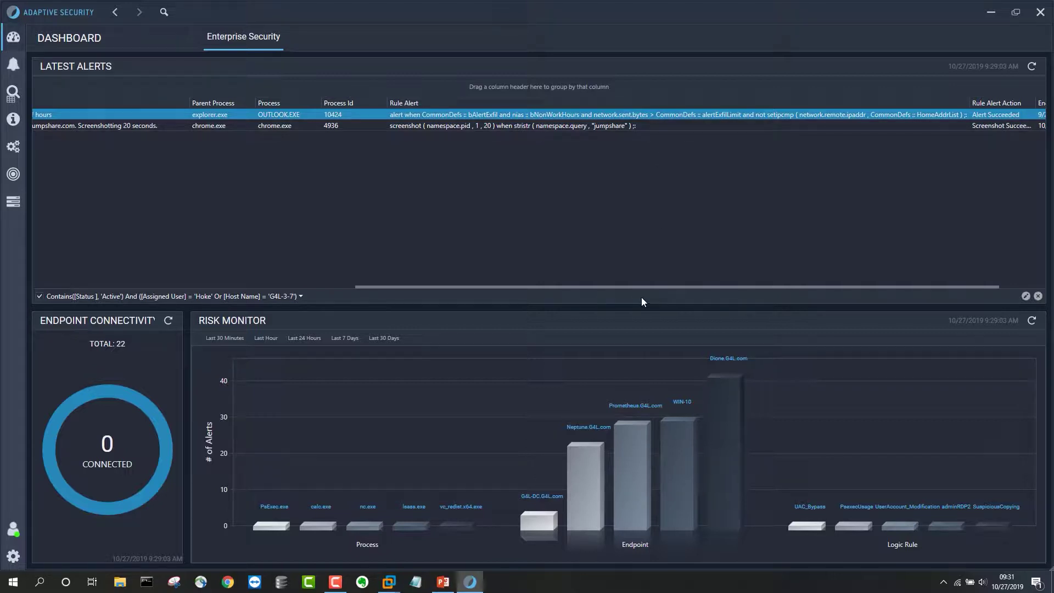
drag(645, 285, 695, 281)
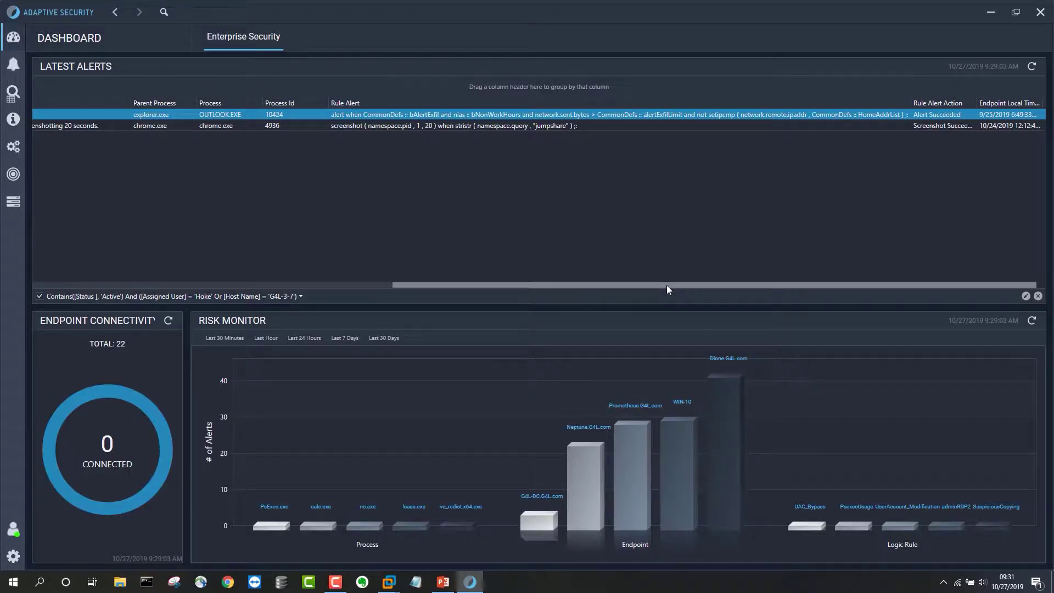
drag(665, 285, 290, 288)
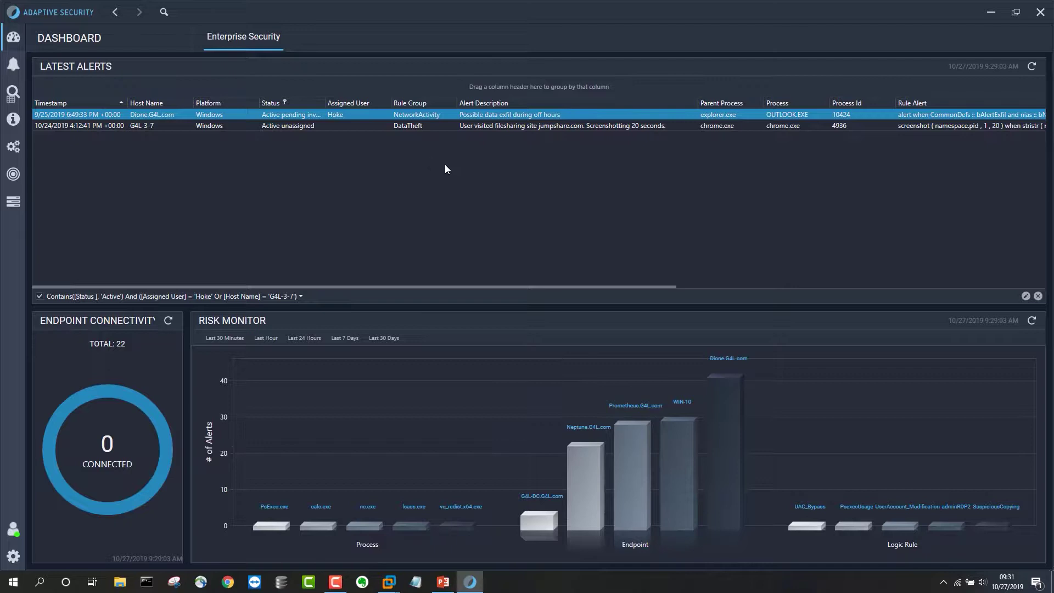
Open the network events for the "Possible data exfil during off hours" alert and show the OUTLOOK.EXE network insight
right_click(472, 113)
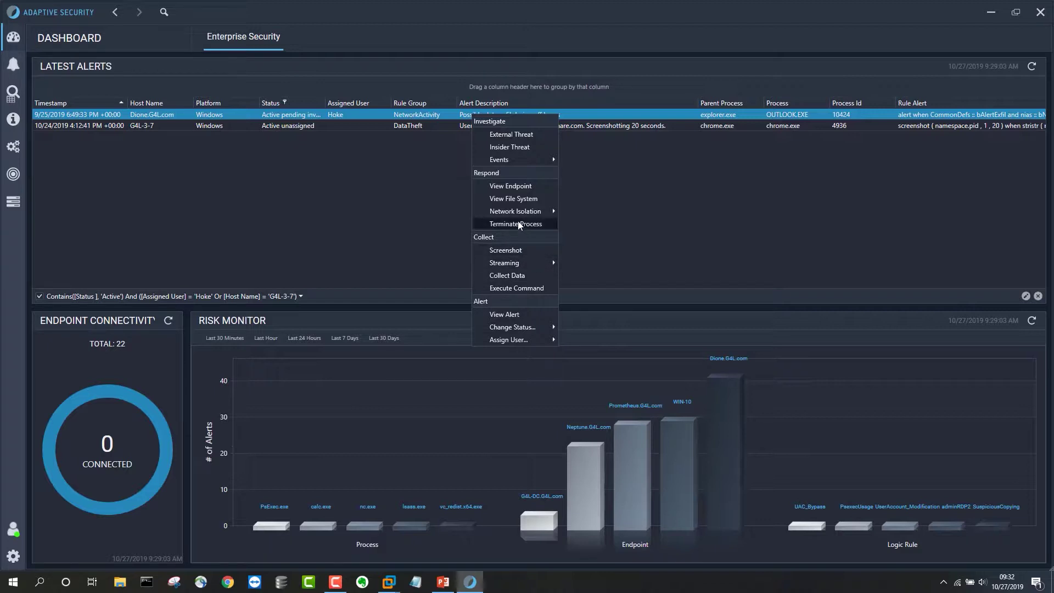
mouse_move(492, 216)
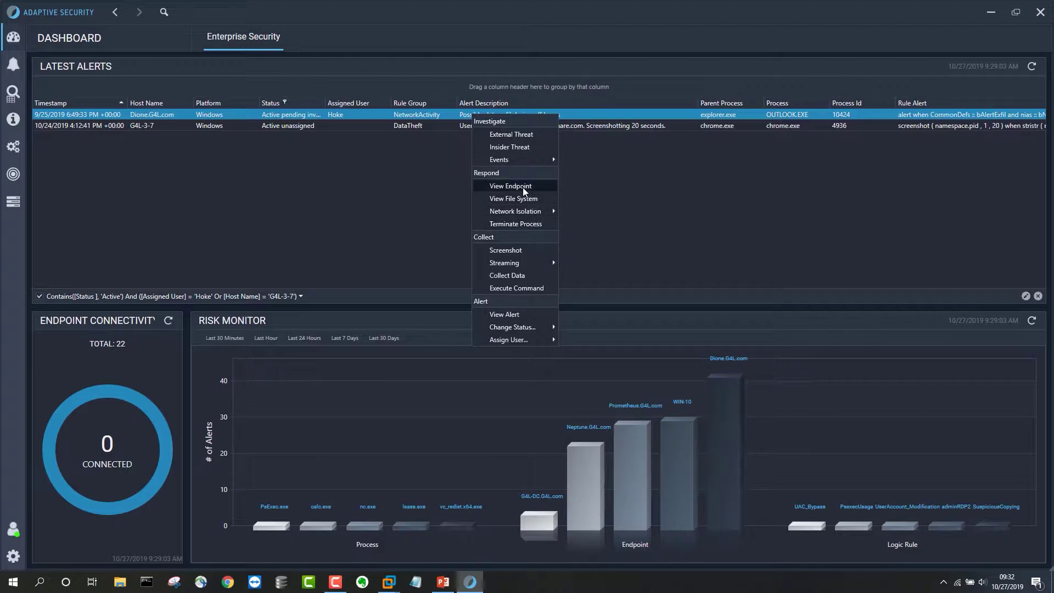
mouse_move(524, 160)
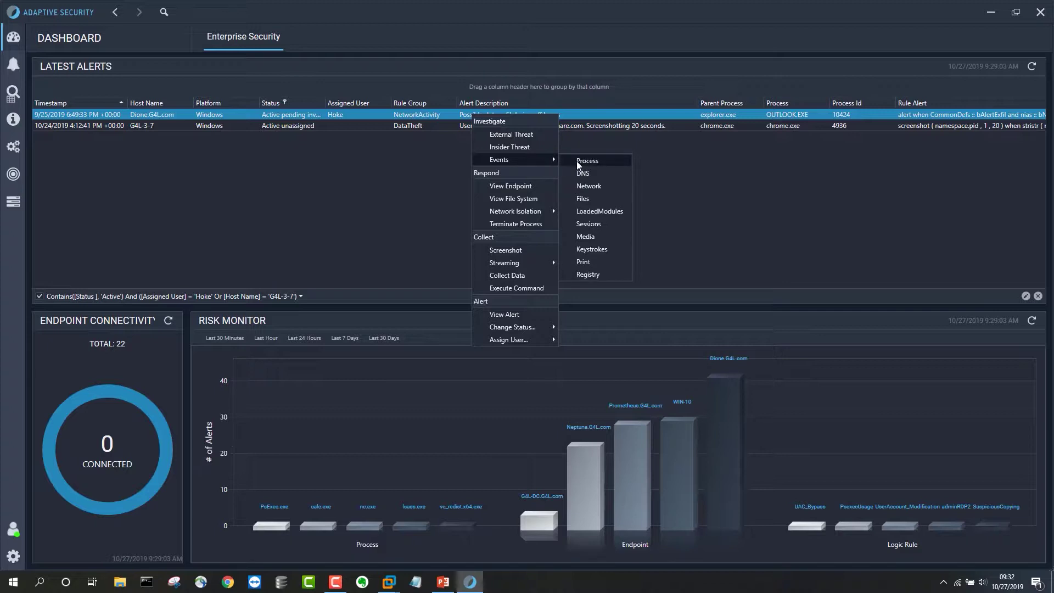
click(599, 186)
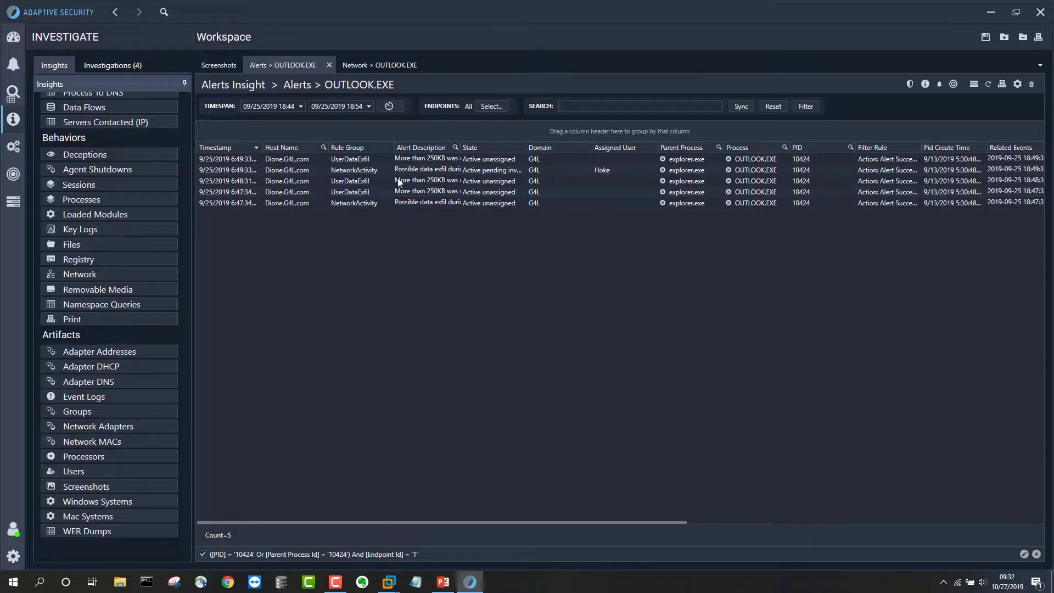
click(376, 68)
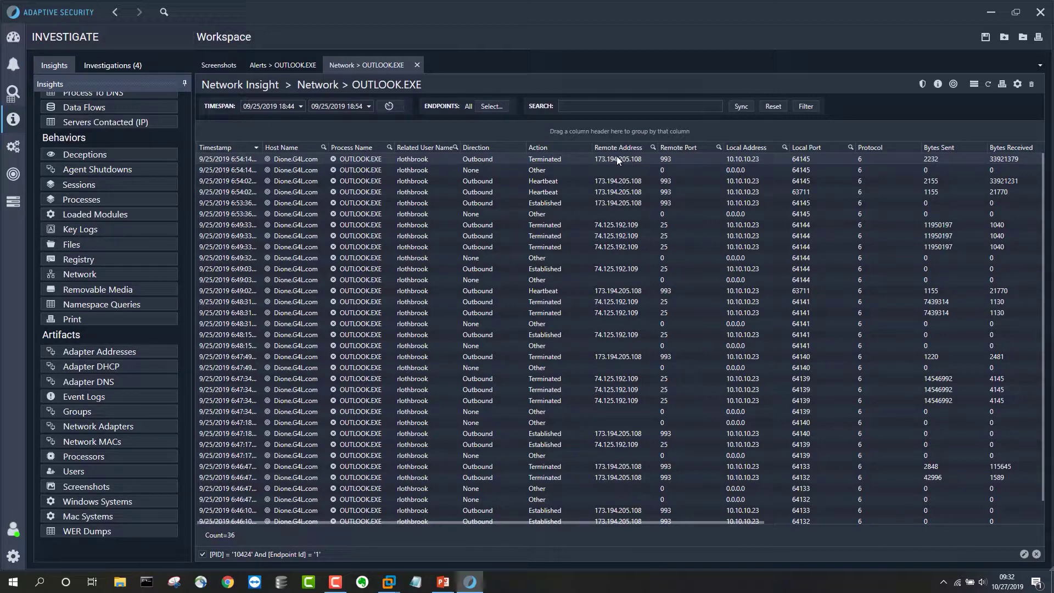
Group the network events by Remote Address and expand the 173.194.205.108 and 74.125.192.109 groups
click(419, 160)
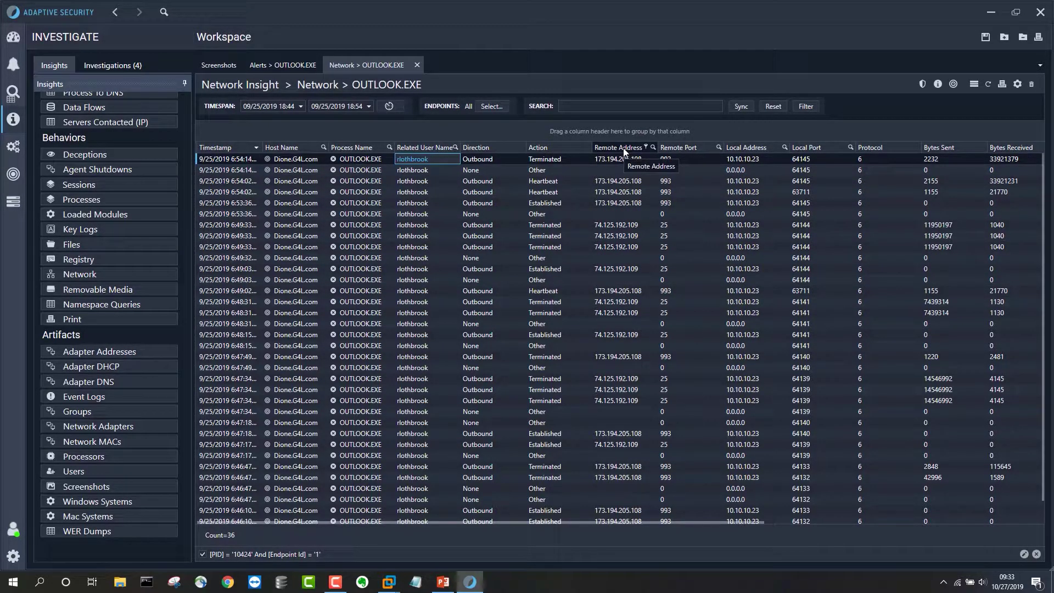
drag(624, 138, 624, 138)
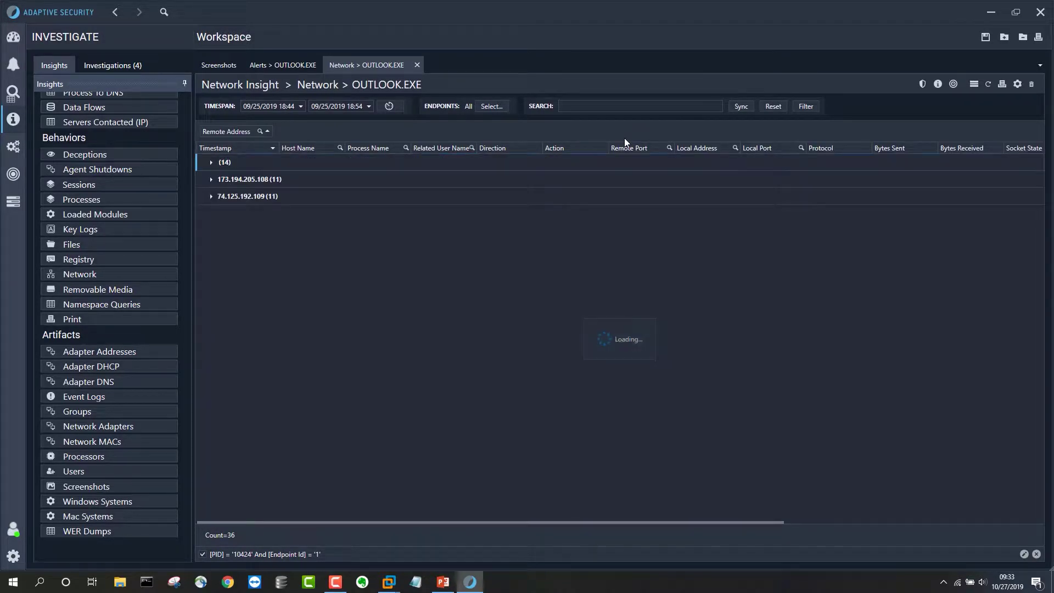
click(210, 179)
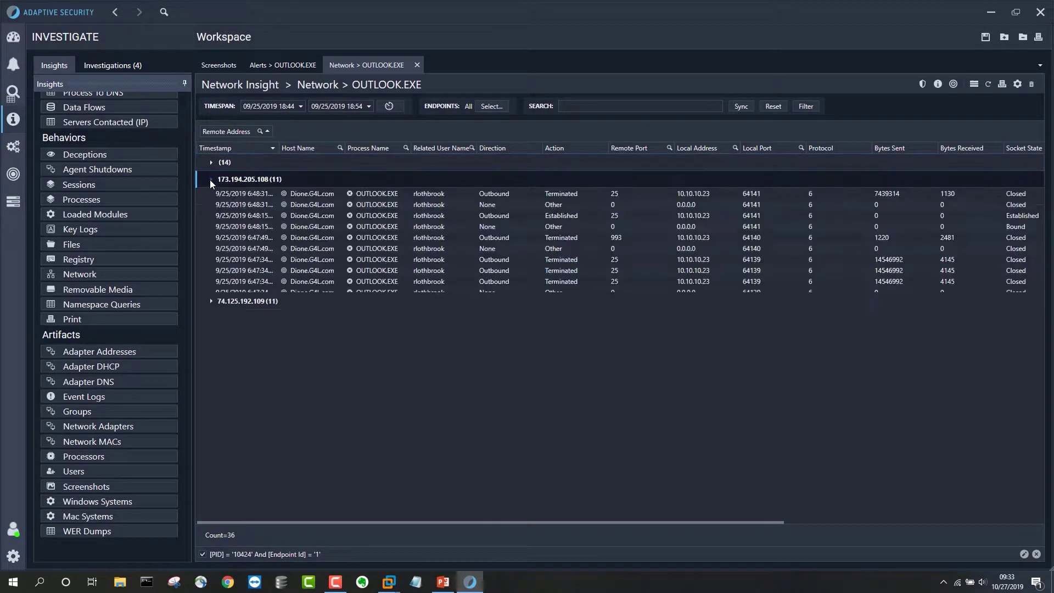
click(208, 317)
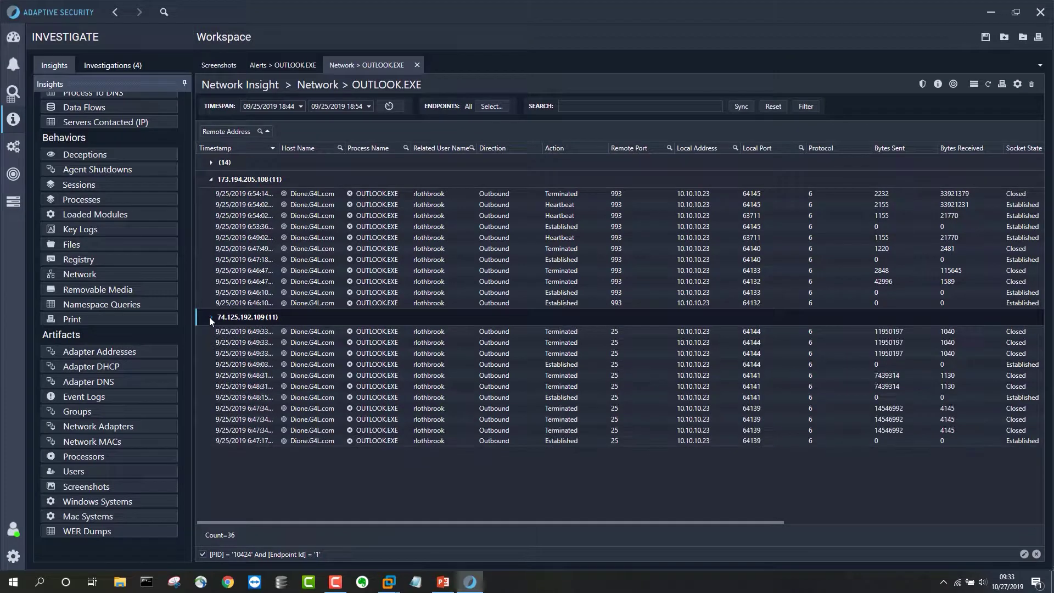
Open the DNS events from the first OUTLOOK.EXE connection to 74.125.192.109 and inspect the query that resolved to this address
click(368, 333)
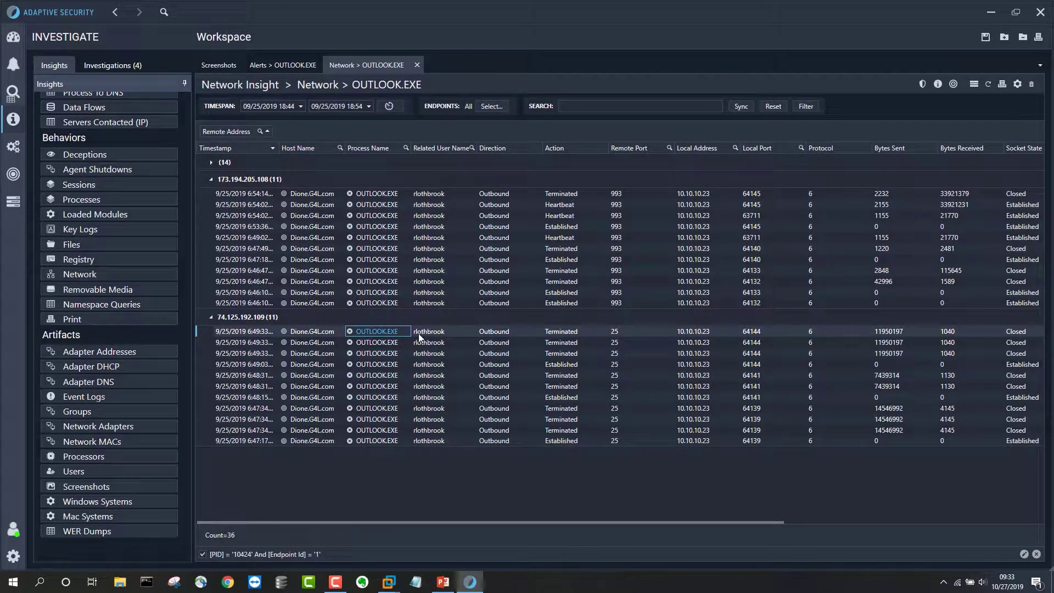
right_click(374, 332)
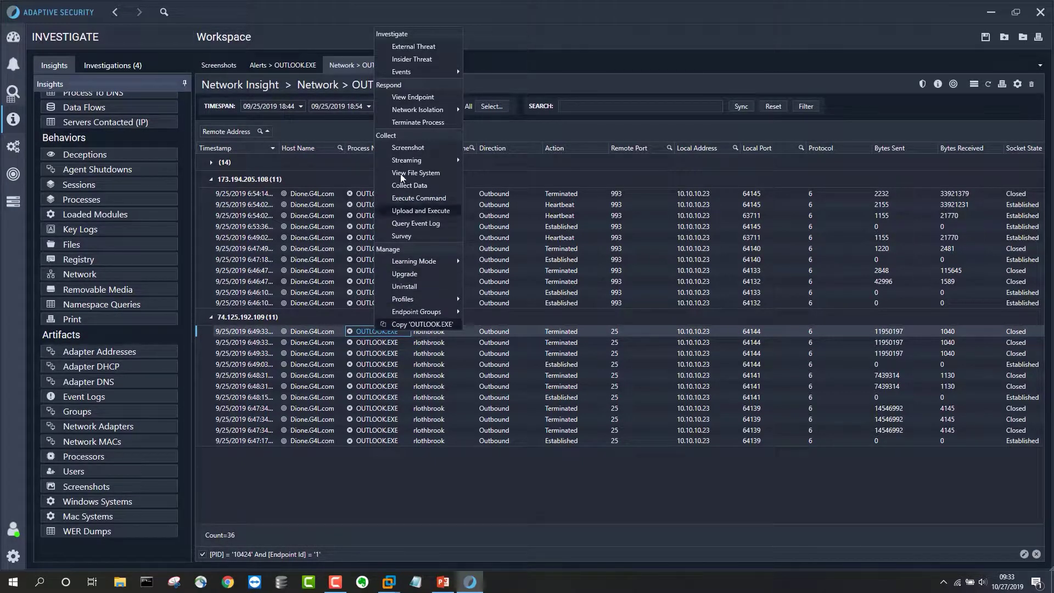
mouse_move(413, 71)
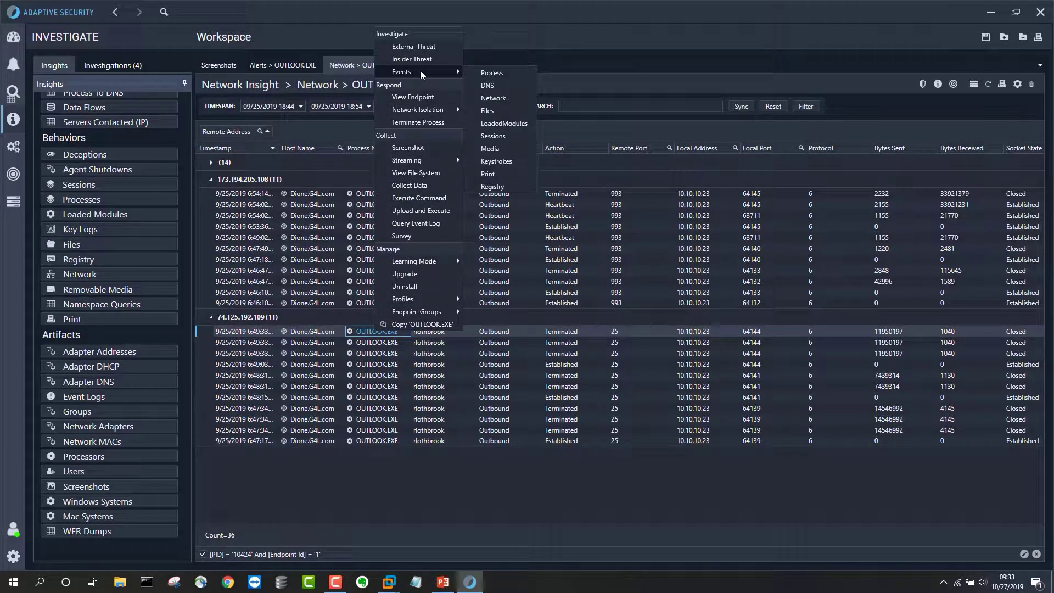
click(476, 86)
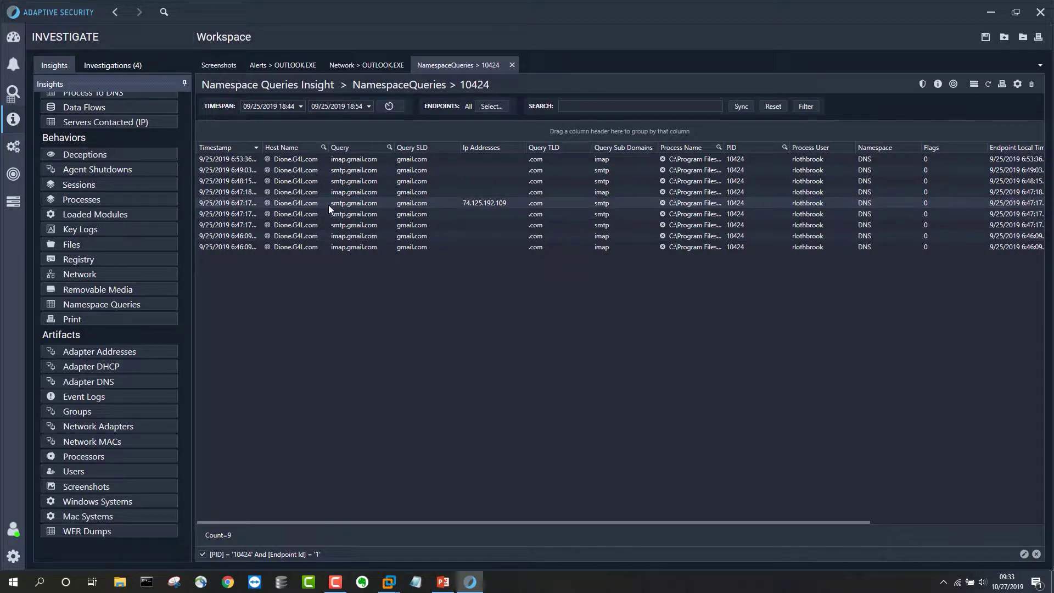
click(408, 206)
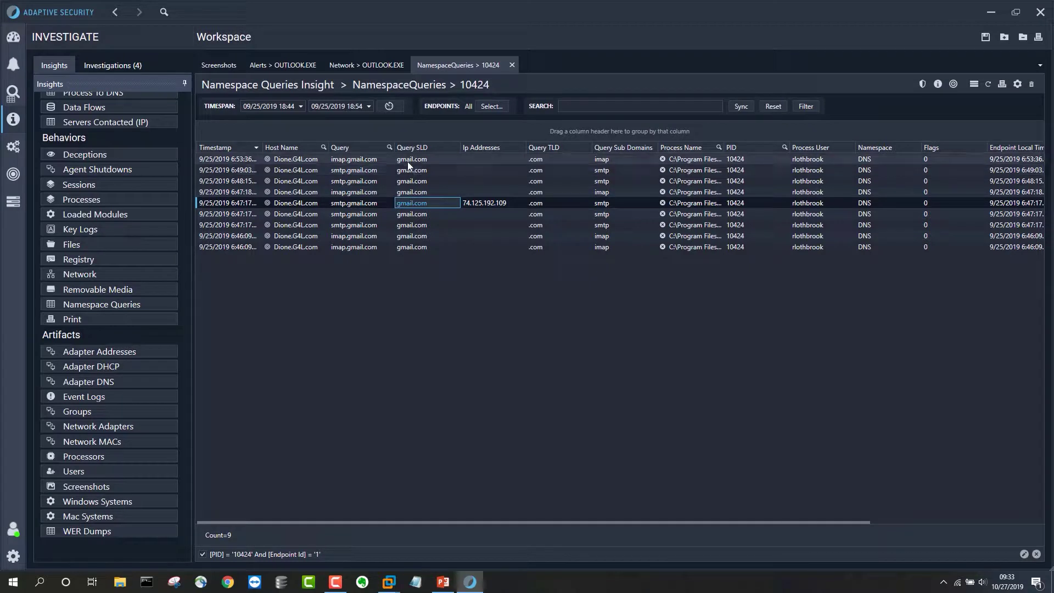
click(475, 203)
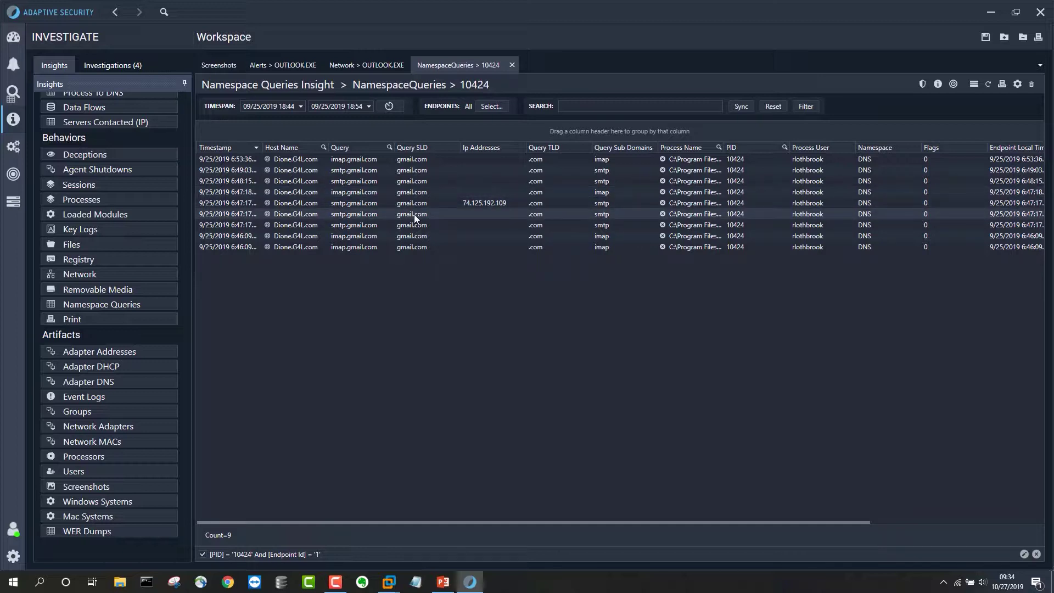
Return to the OUTLOOK.EXE network insight and open the file events from the earliest connection to 173.194.205.108
click(378, 64)
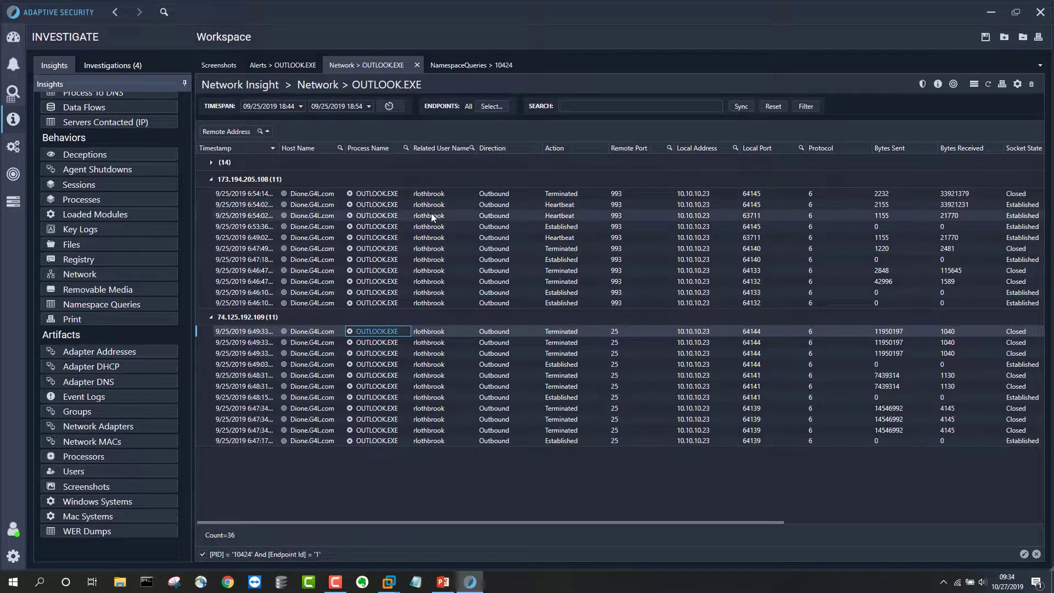
click(386, 197)
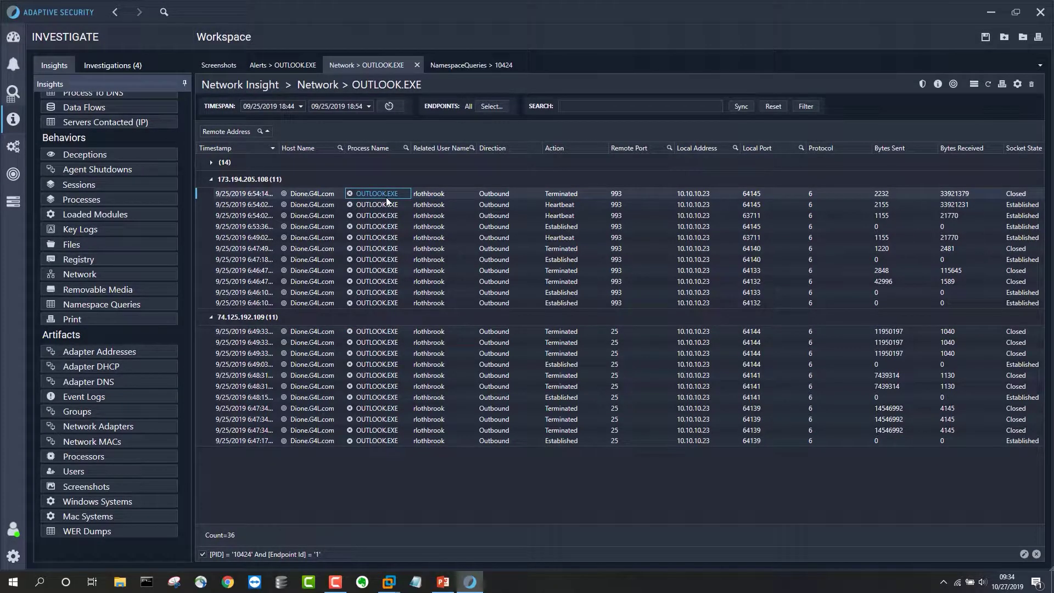
right_click(386, 202)
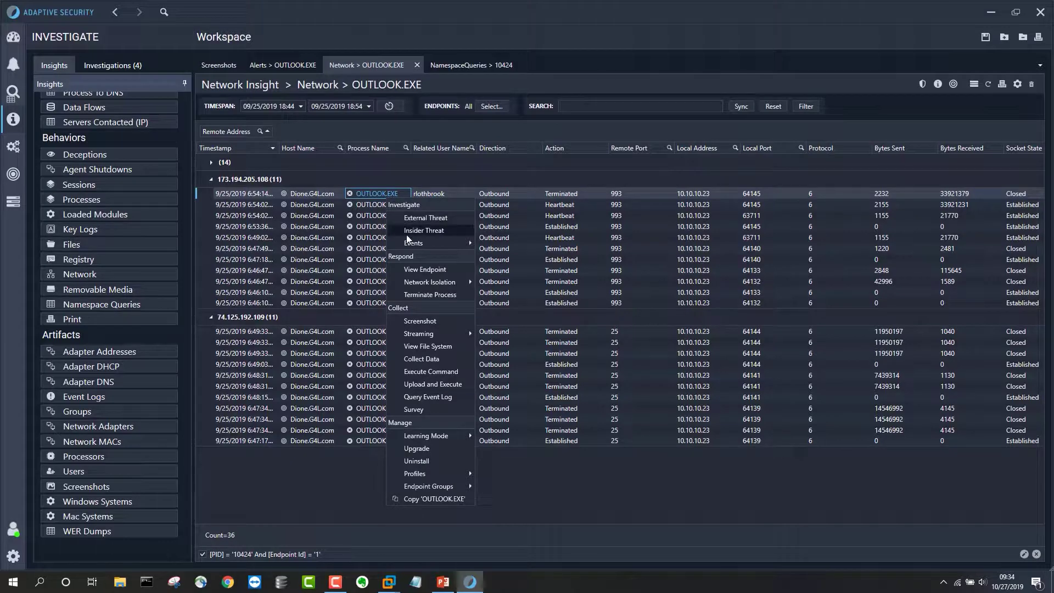
mouse_move(409, 244)
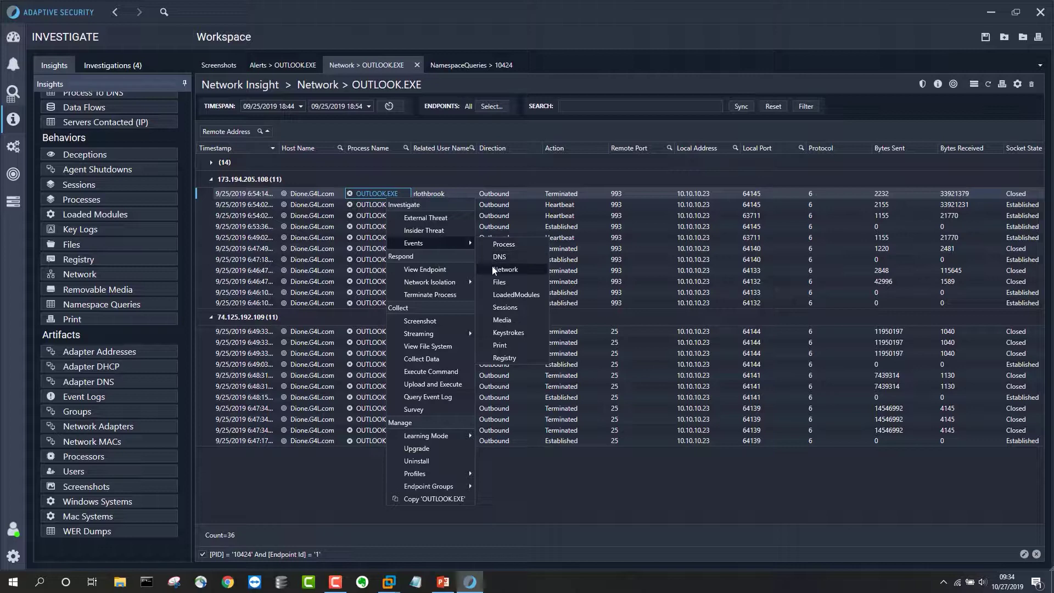
click(259, 302)
right_click(261, 301)
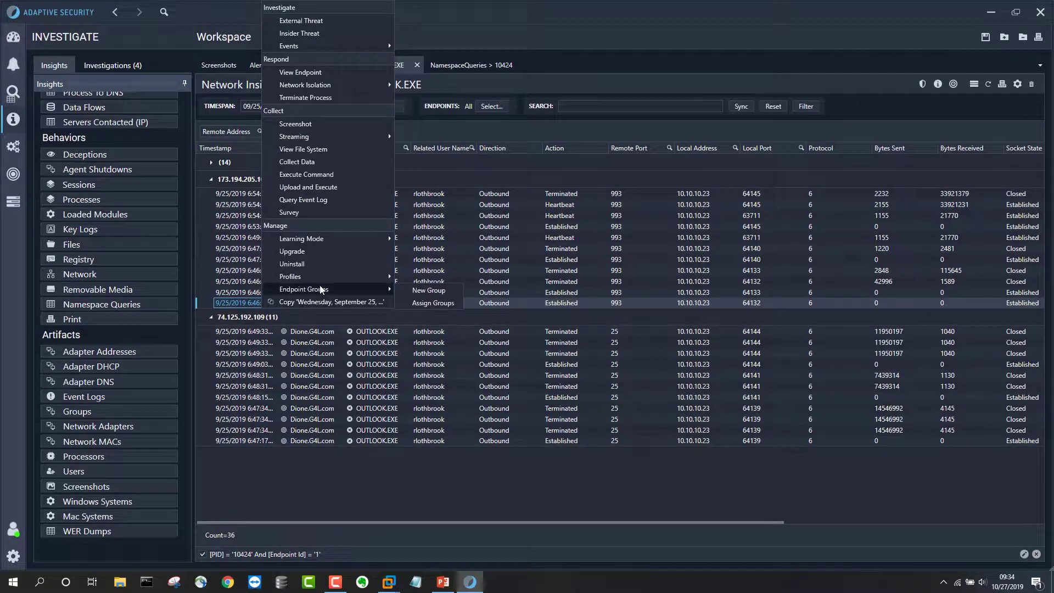
mouse_move(350, 48)
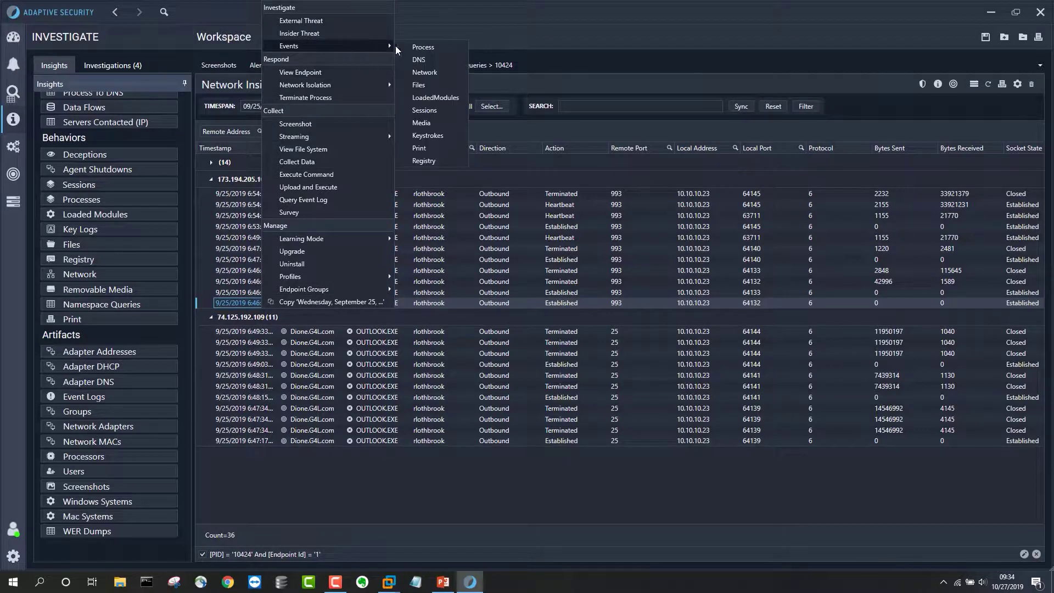
click(428, 87)
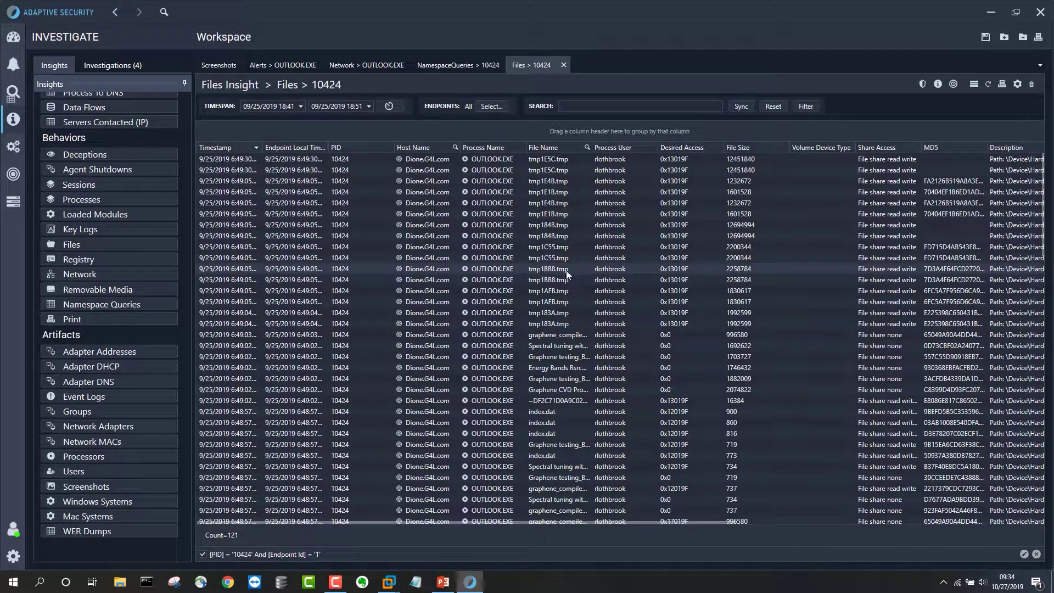
Add the Type column between Process Name and File Name in the file events, and filter Type to Write
right_click(574, 150)
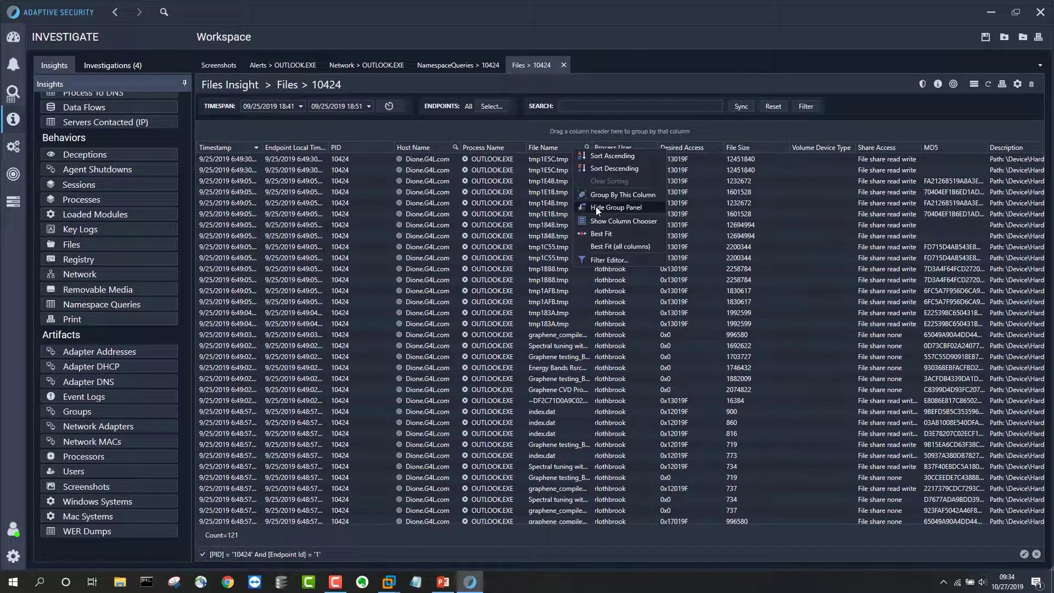
click(599, 220)
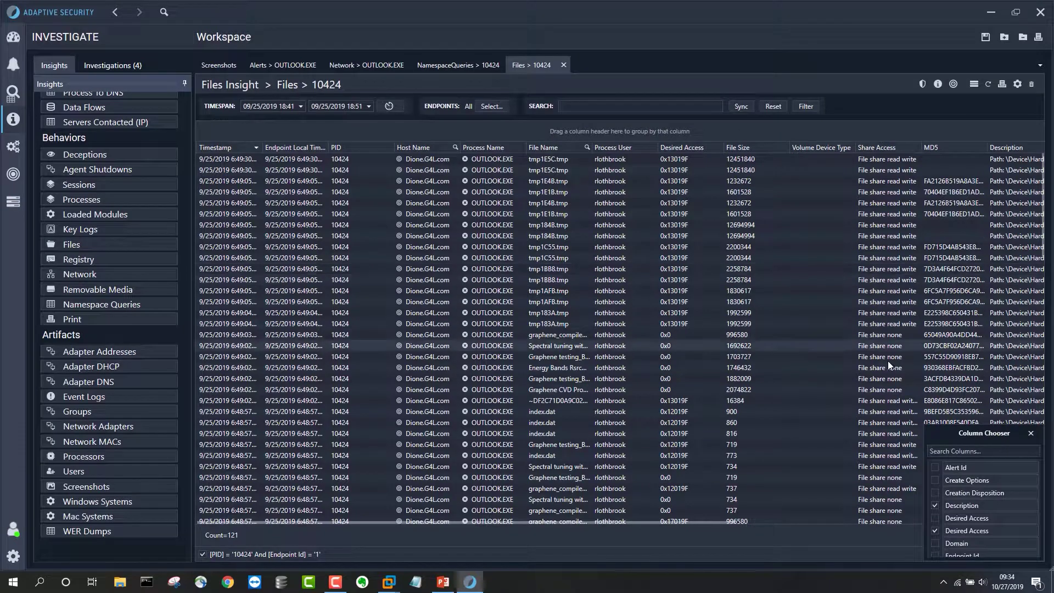
drag(927, 426, 927, 96)
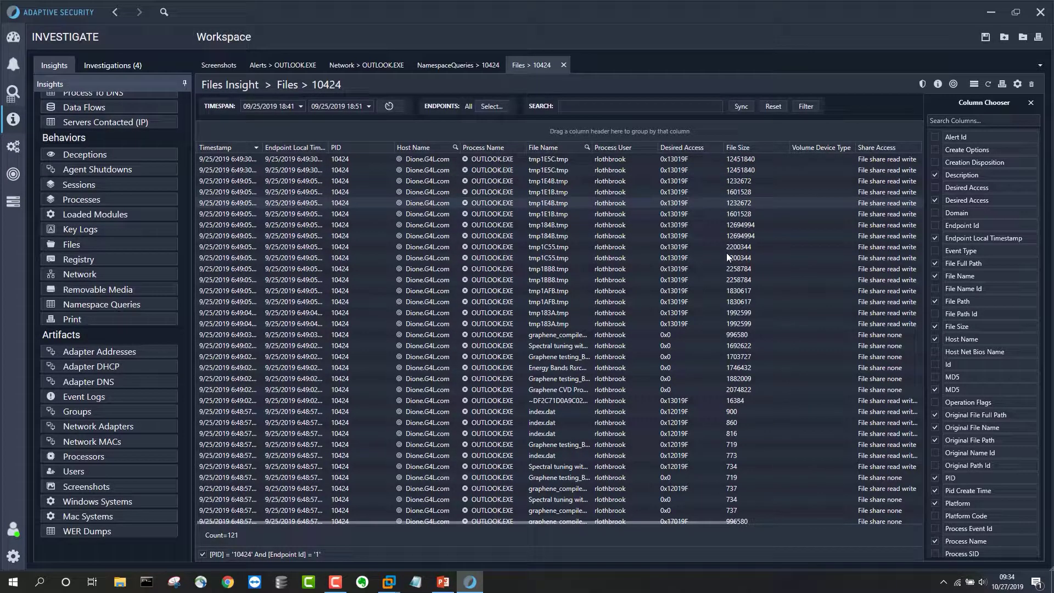
scroll(999, 388, down, 5)
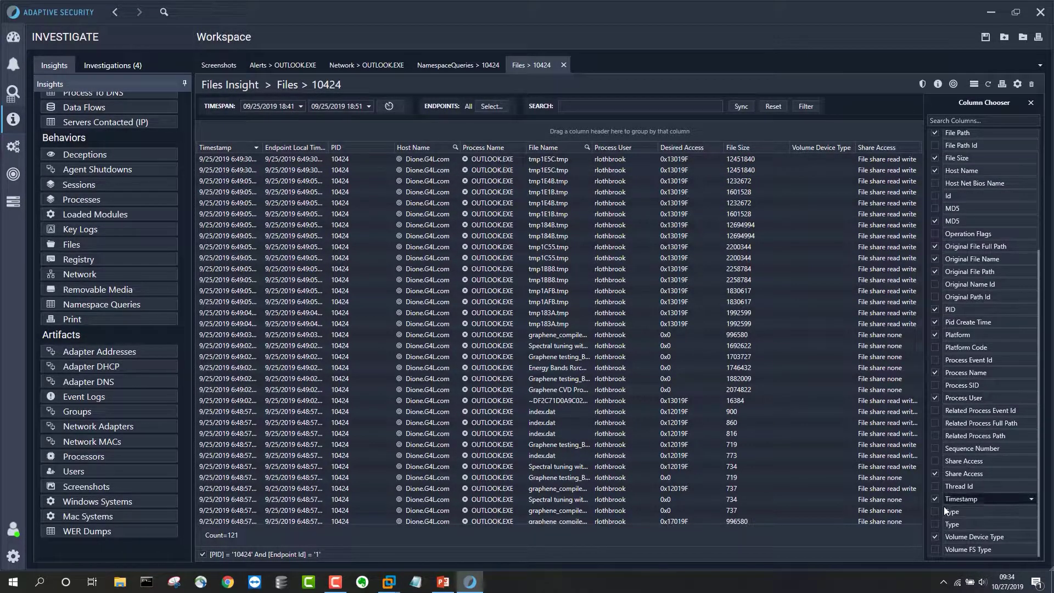
drag(532, 197, 528, 149)
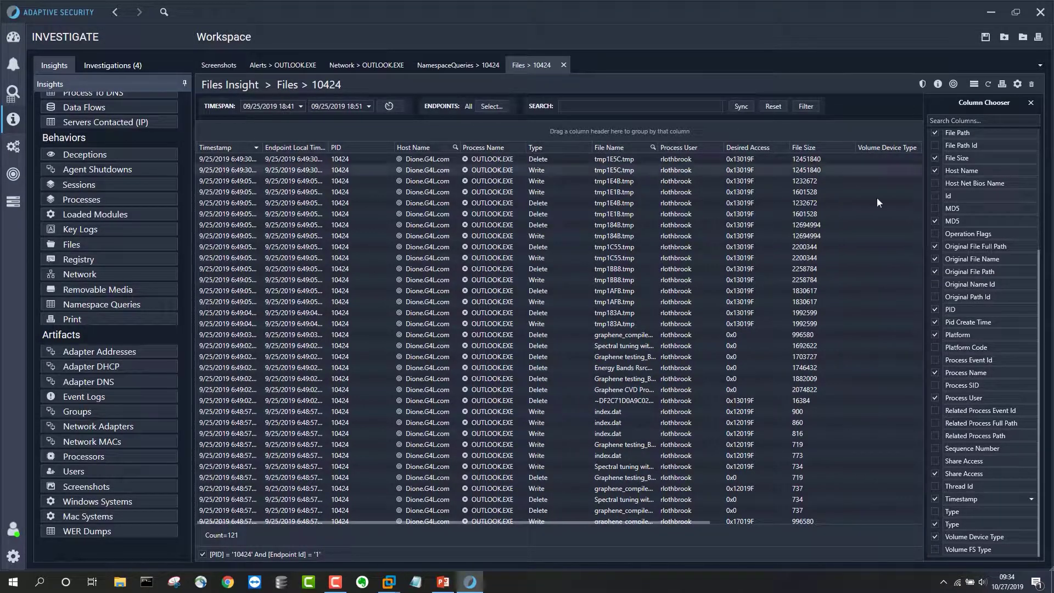
click(1032, 102)
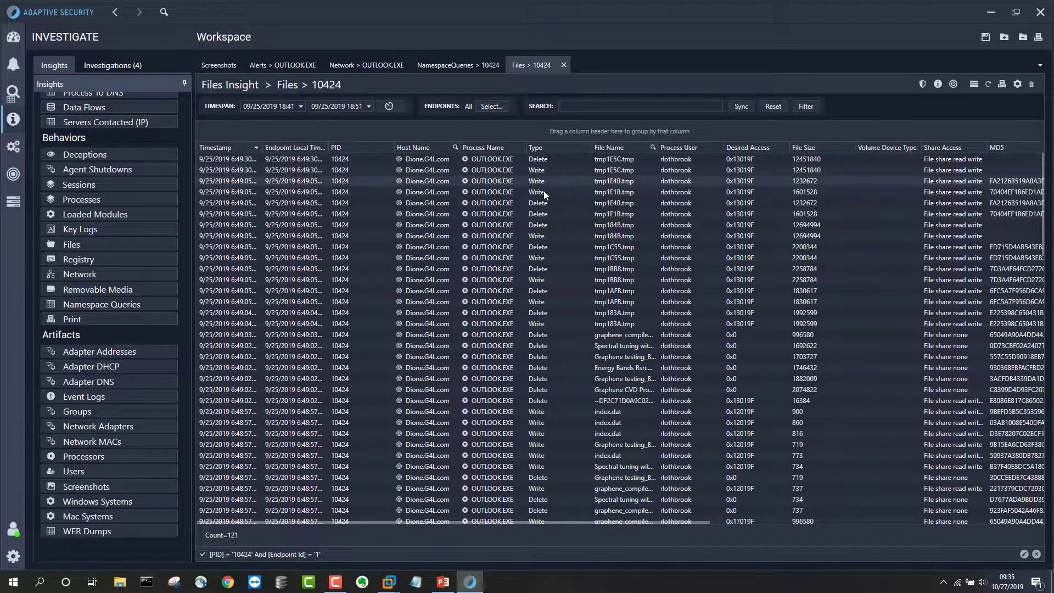
click(547, 146)
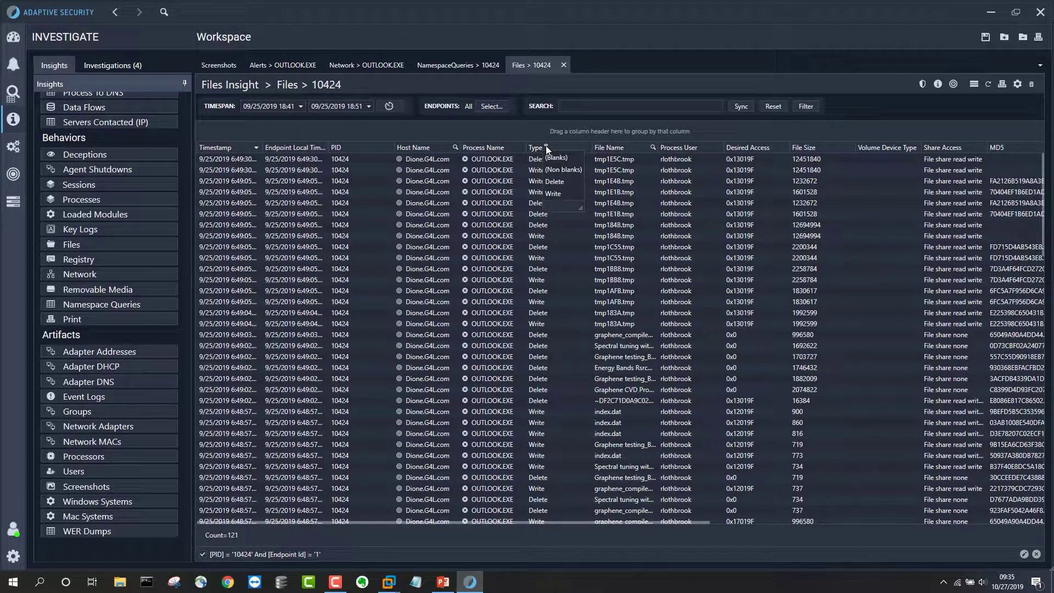
click(556, 196)
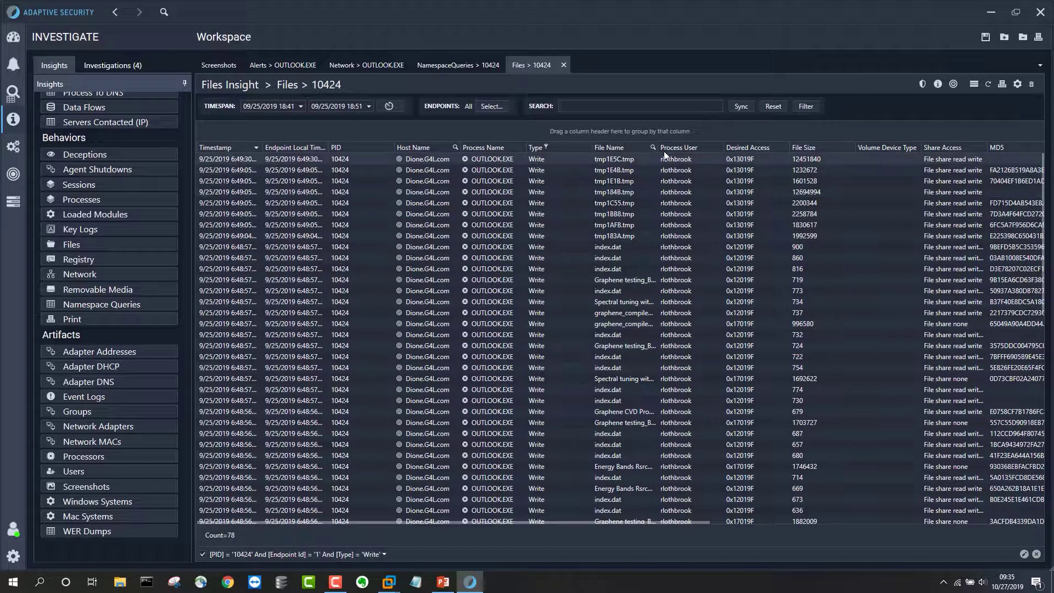
Widen the File Name column to show full names and review the graphene and Spectral tuning files written by OUTLOOK.EXE
drag(655, 147, 737, 143)
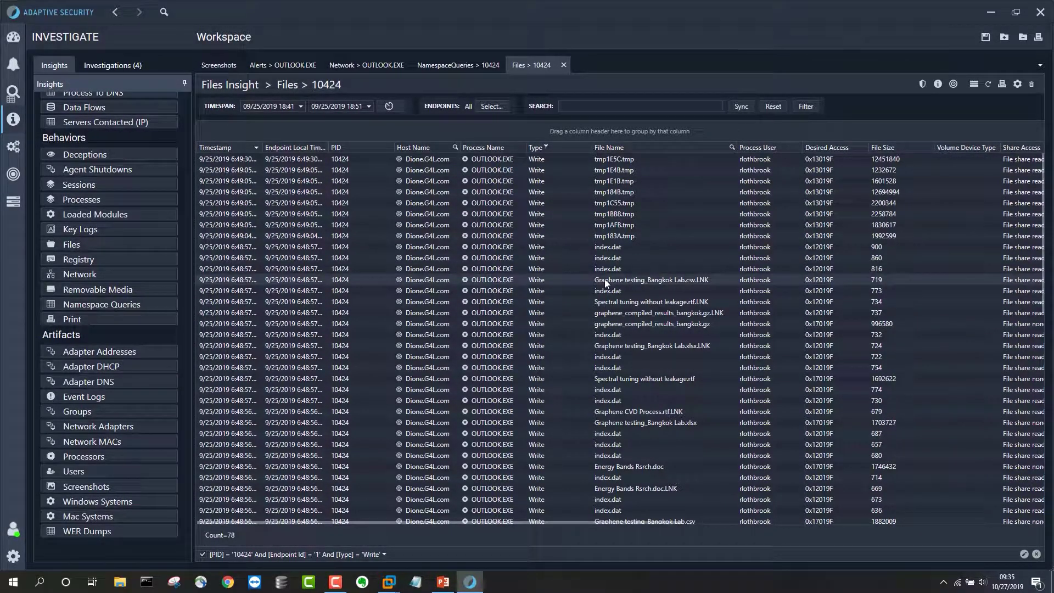
click(614, 313)
click(630, 336)
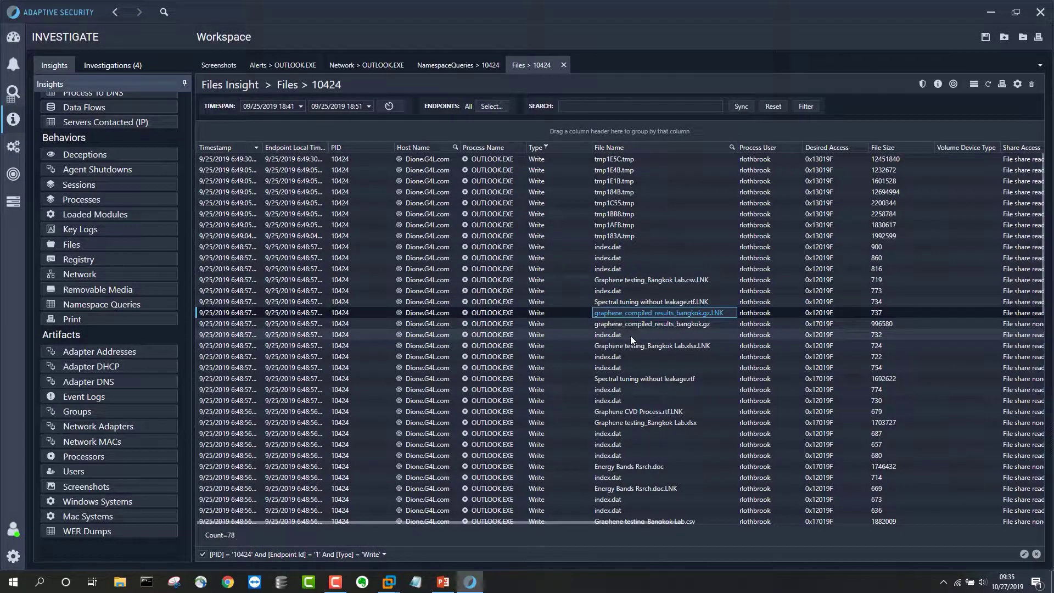
click(661, 303)
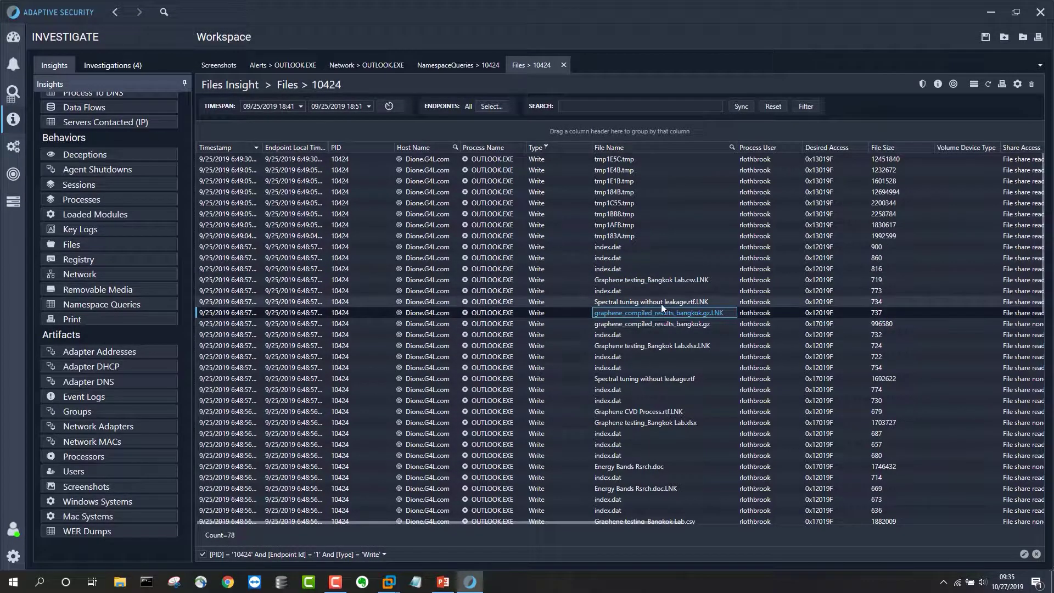
click(677, 378)
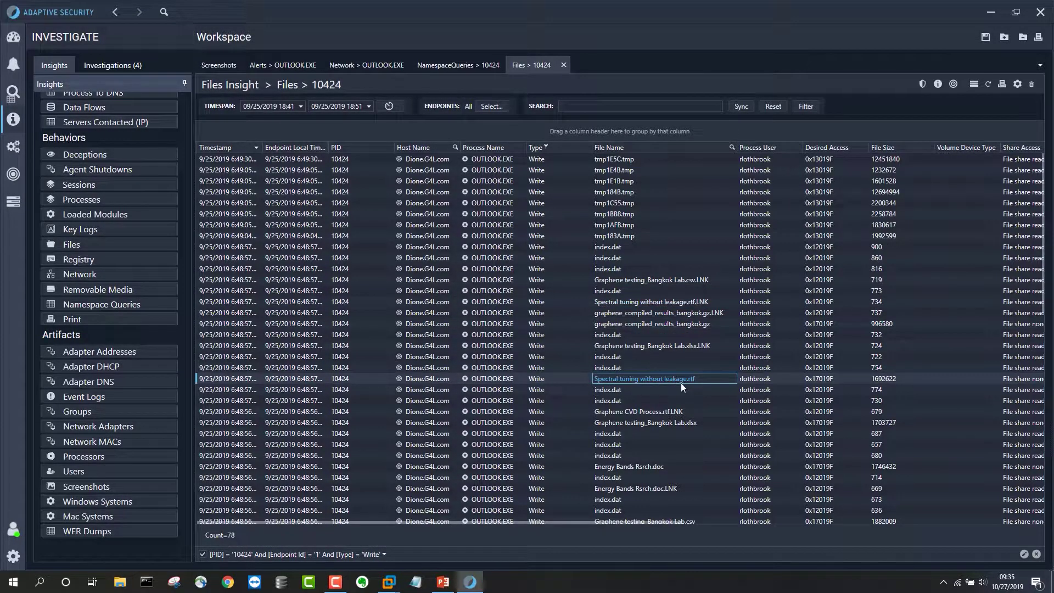
click(663, 422)
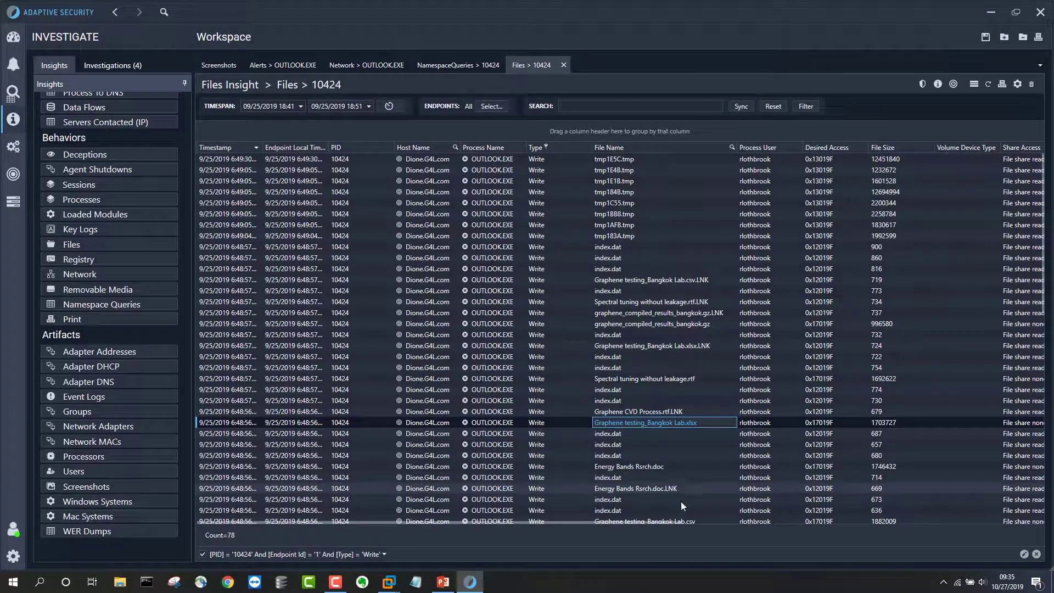
Widen the File Path column to fit its contents and sort the file events by File Path in ascending order
drag(608, 521, 845, 535)
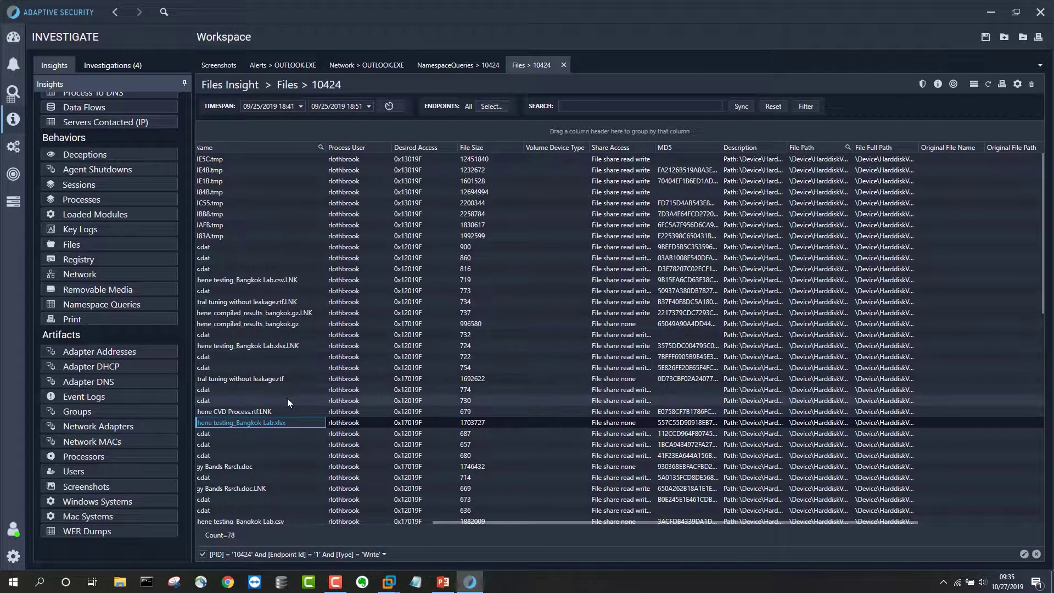
double_click(853, 148)
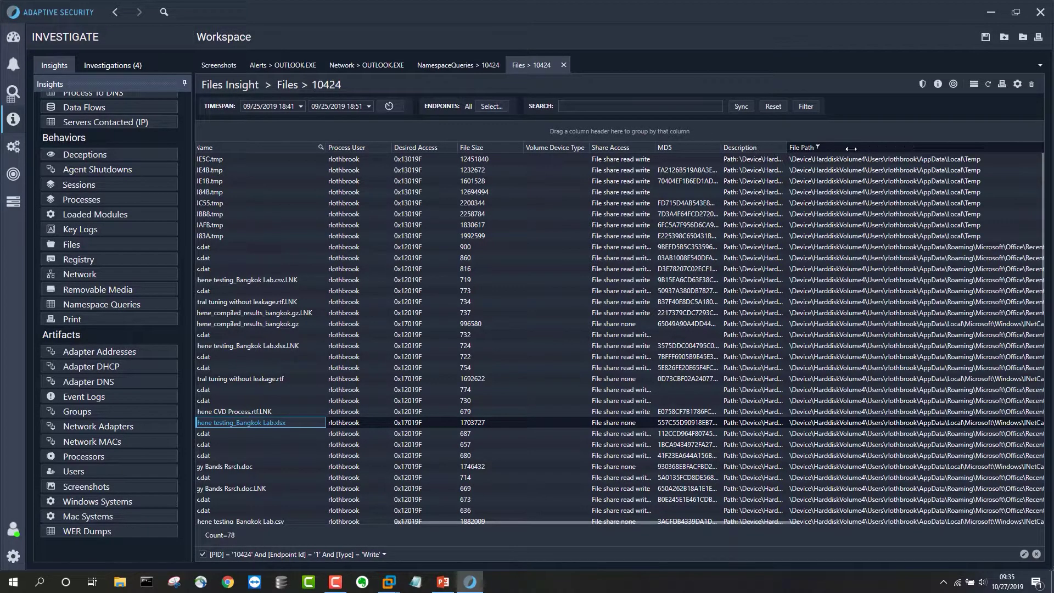
click(843, 147)
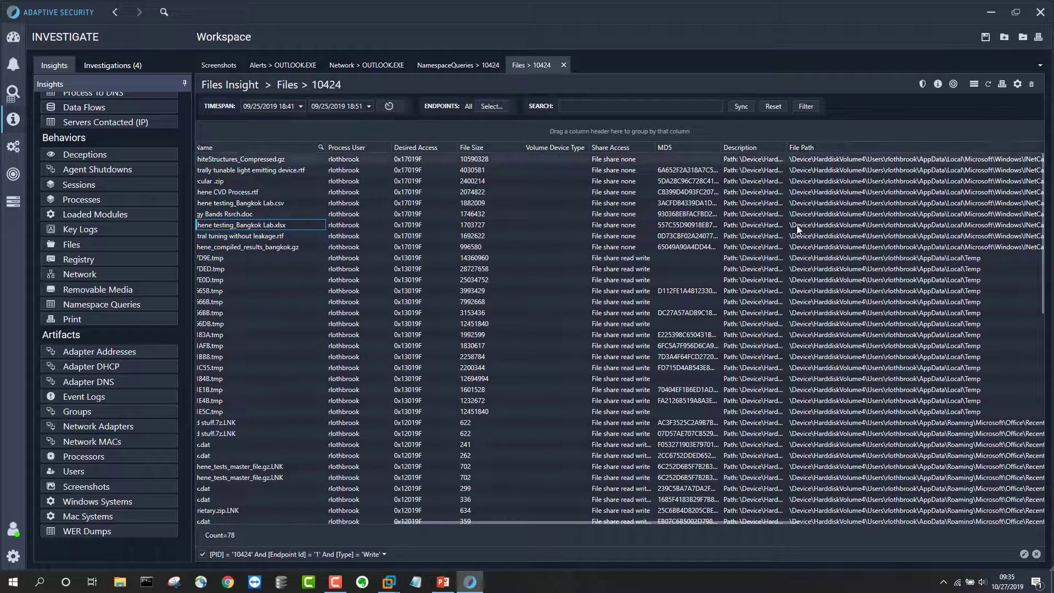
Remove the Description, Share Access, Volume Device Type and Desired Access columns from the file events
drag(754, 149, 744, 228)
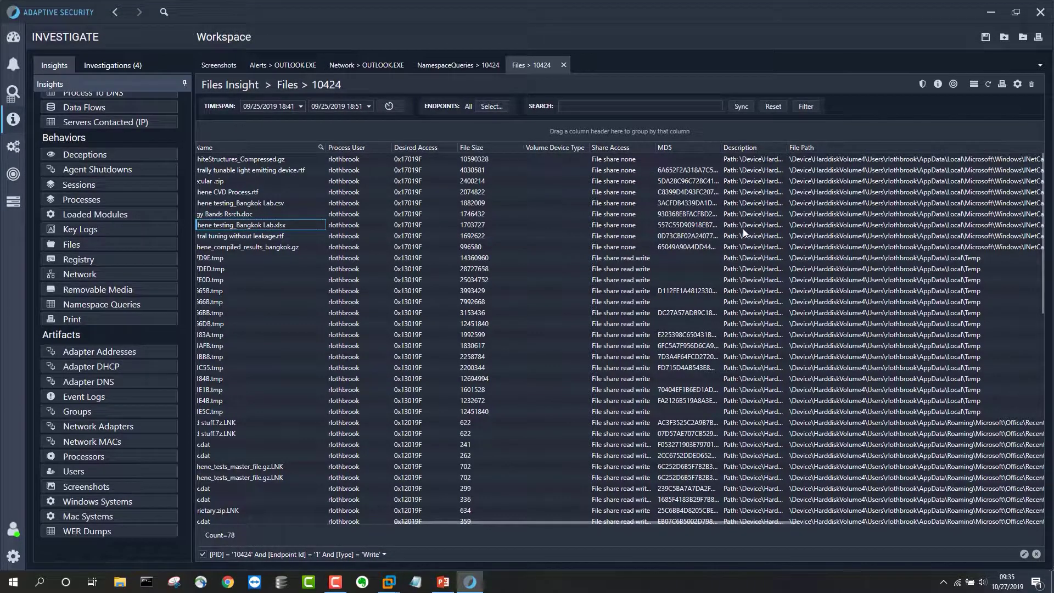
drag(613, 147, 577, 219)
drag(551, 149, 526, 230)
drag(418, 147, 397, 227)
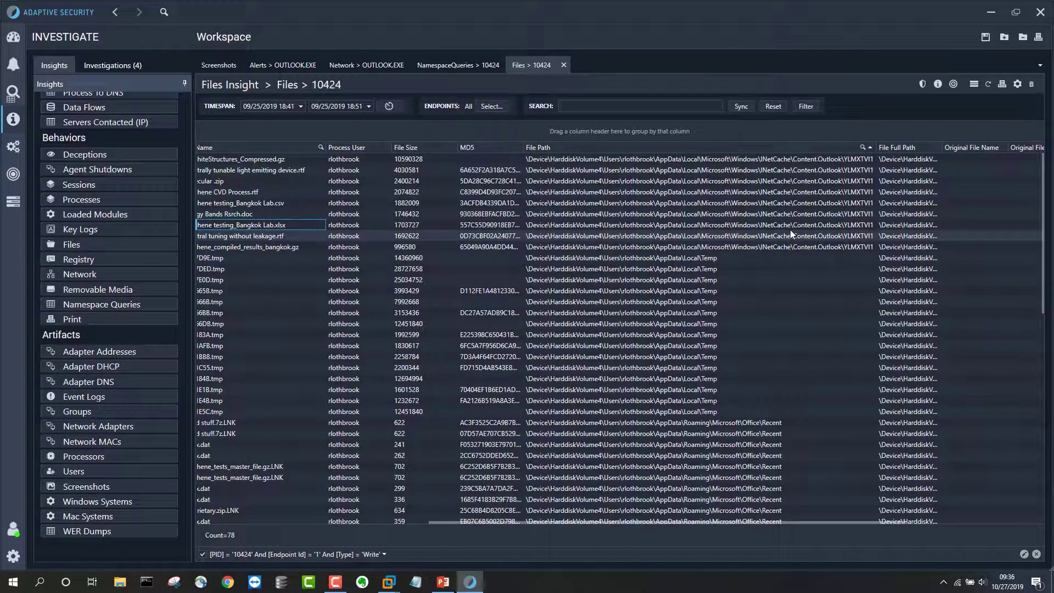
Examine the documents and archives written to the Content.Outlook cache folder, from molecular .zip through graphene_compiled_results_bangkok.gz, with their file sizes
click(847, 224)
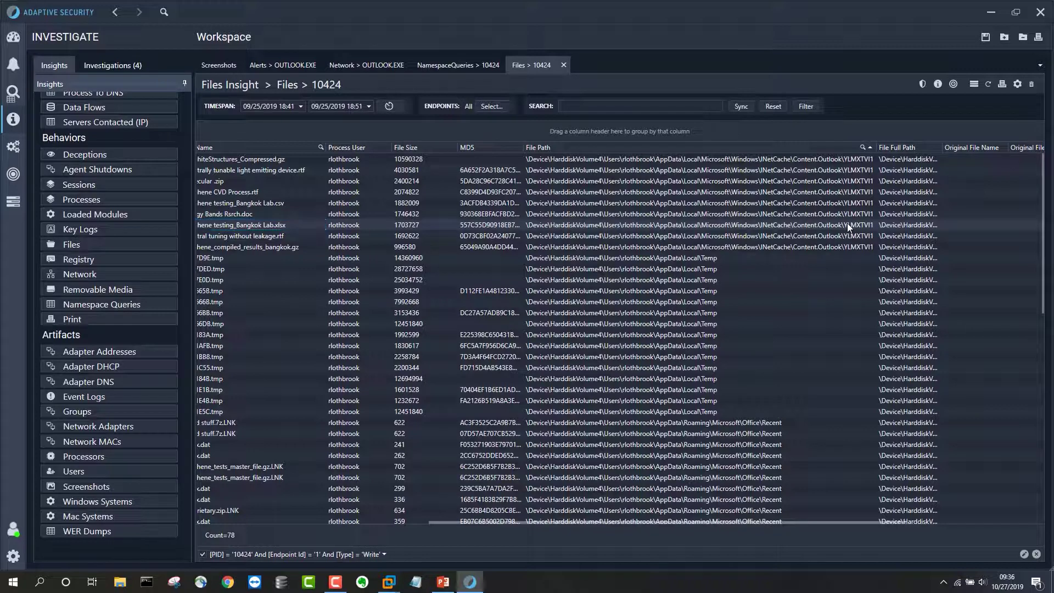
drag(529, 520, 325, 518)
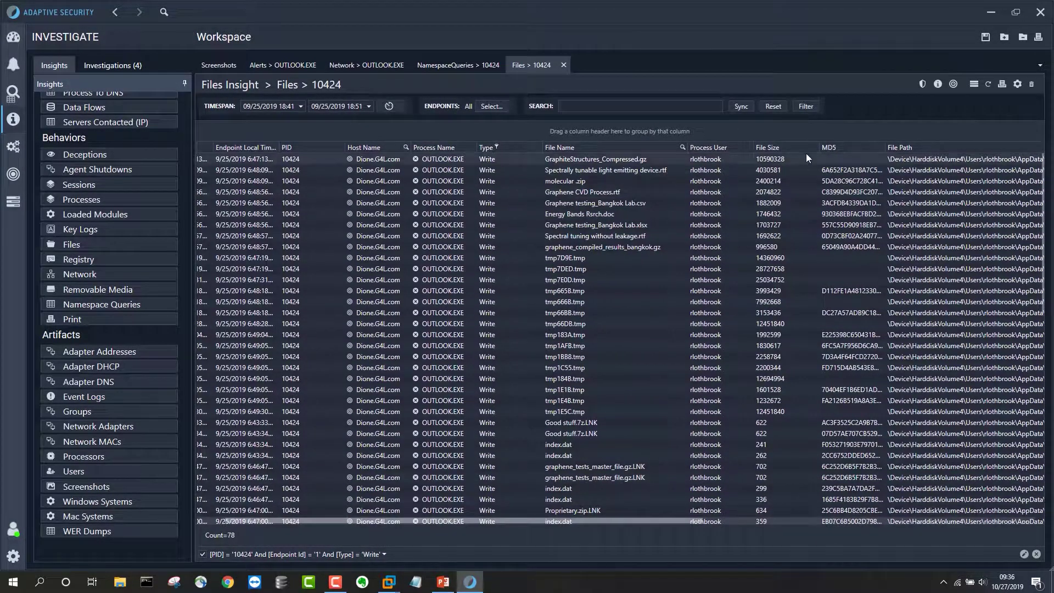
drag(819, 149, 797, 148)
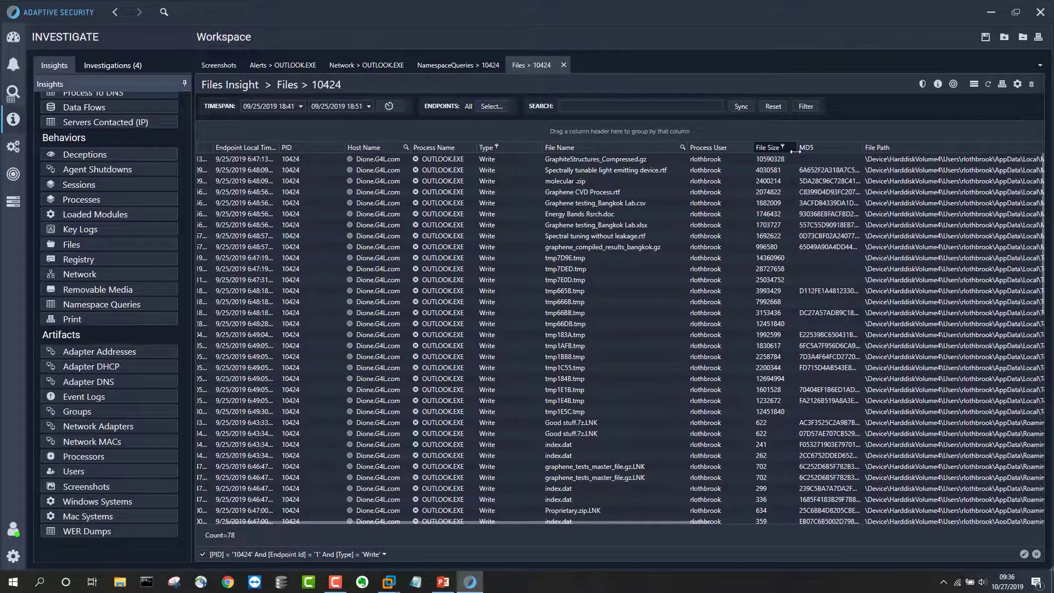
click(640, 168)
click(633, 181)
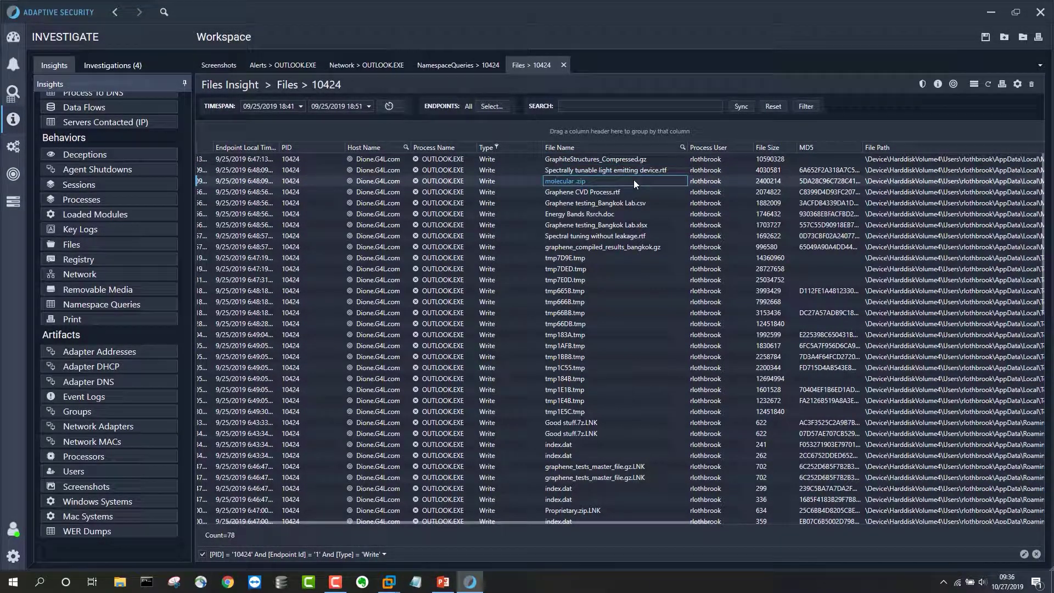
click(631, 192)
click(629, 201)
click(626, 214)
click(624, 223)
click(624, 234)
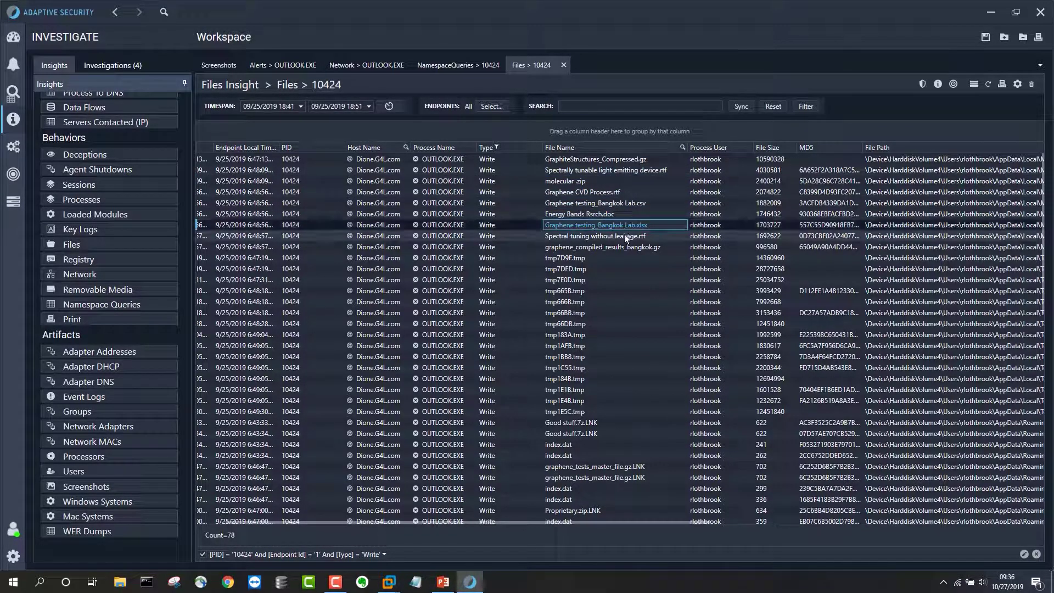
click(625, 245)
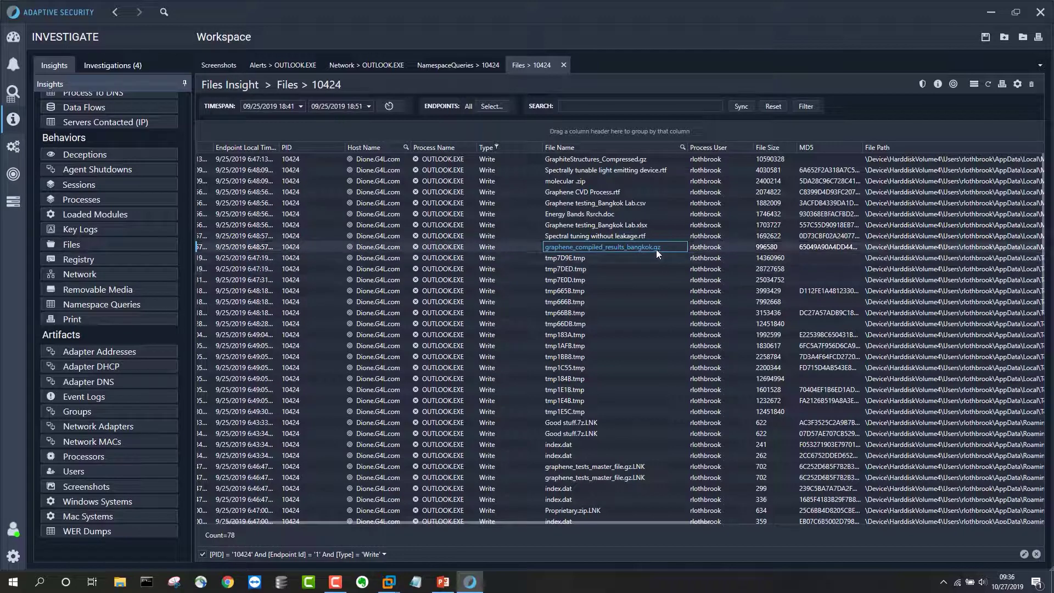
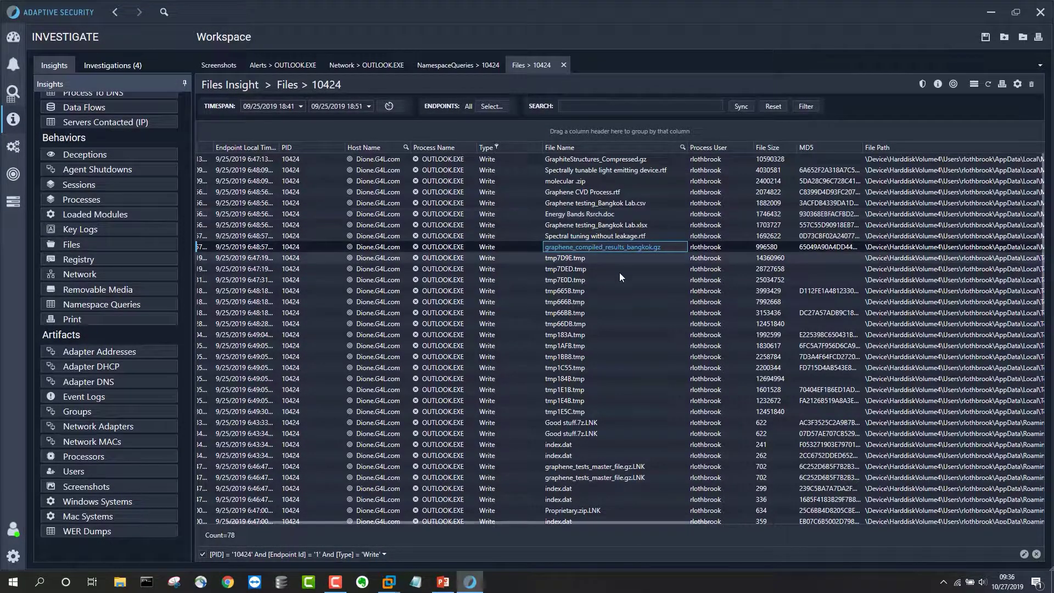
Return to the OUTLOOK.EXE network insight and open the keystroke events from the earliest connection to 173.194.205.108
click(367, 67)
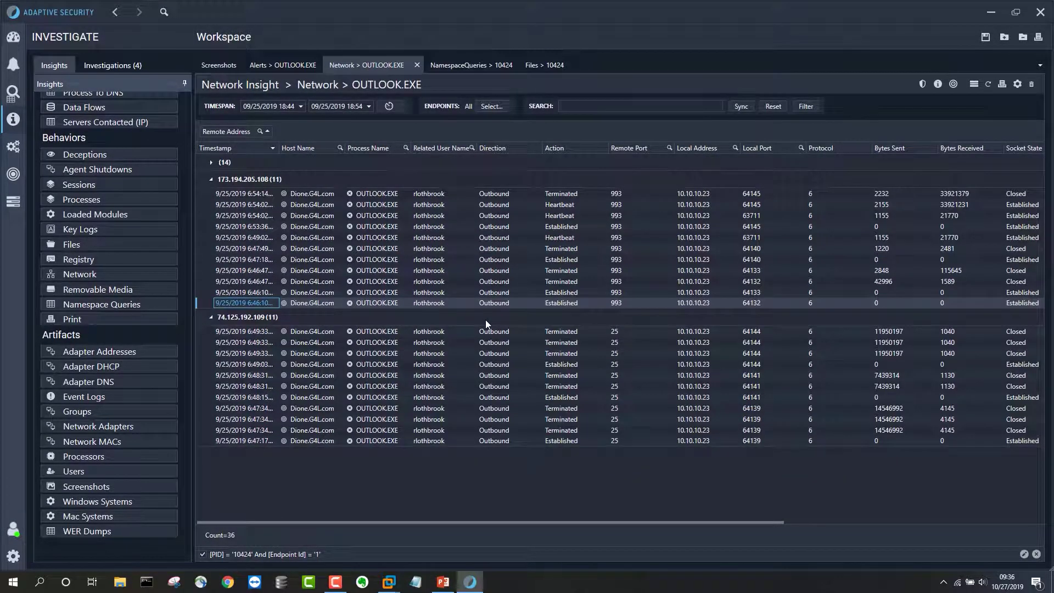
click(381, 304)
right_click(382, 304)
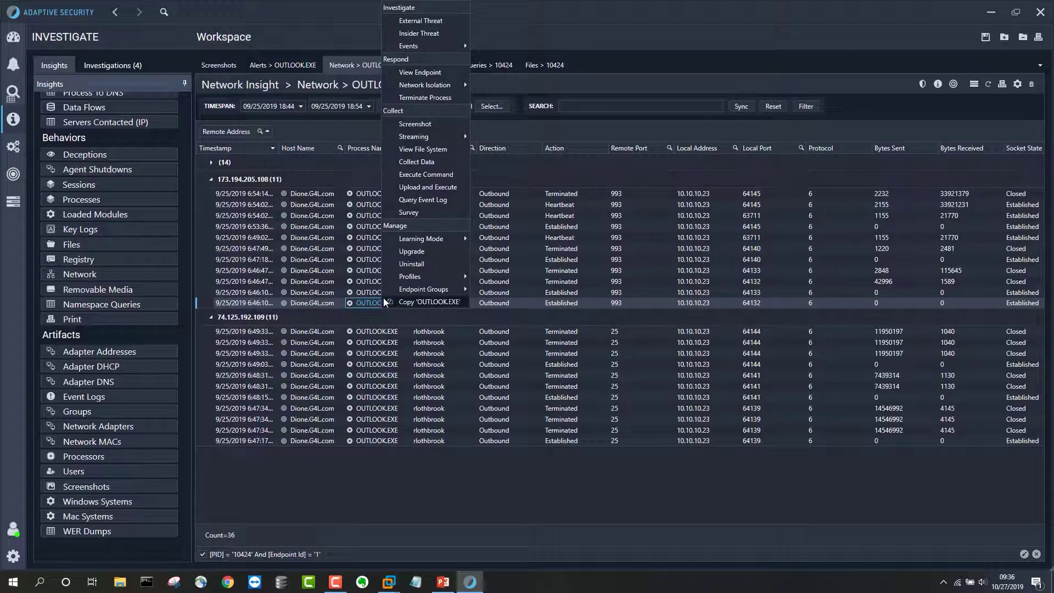
mouse_move(408, 47)
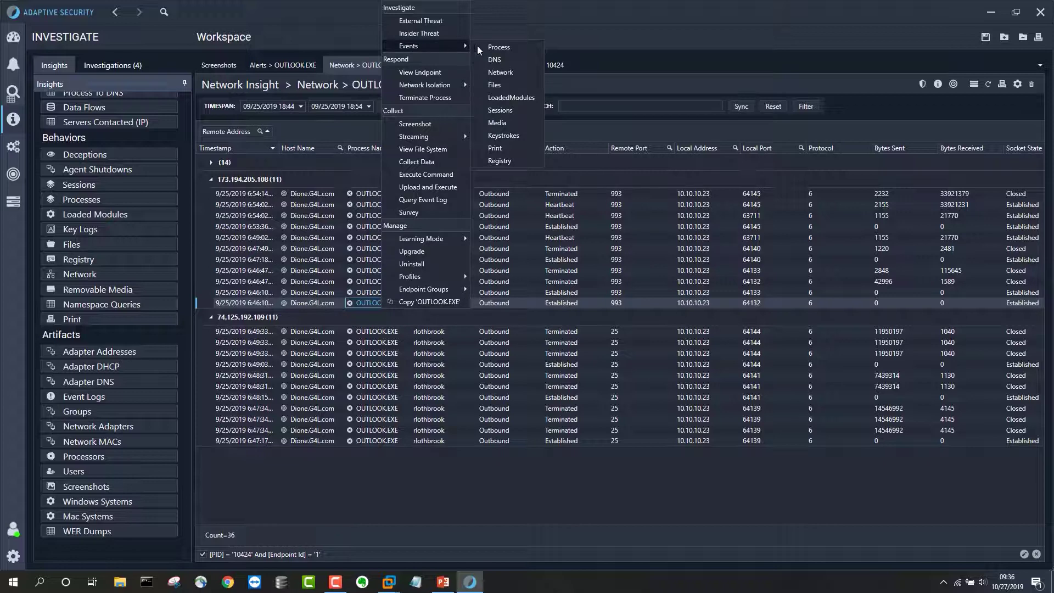
click(508, 136)
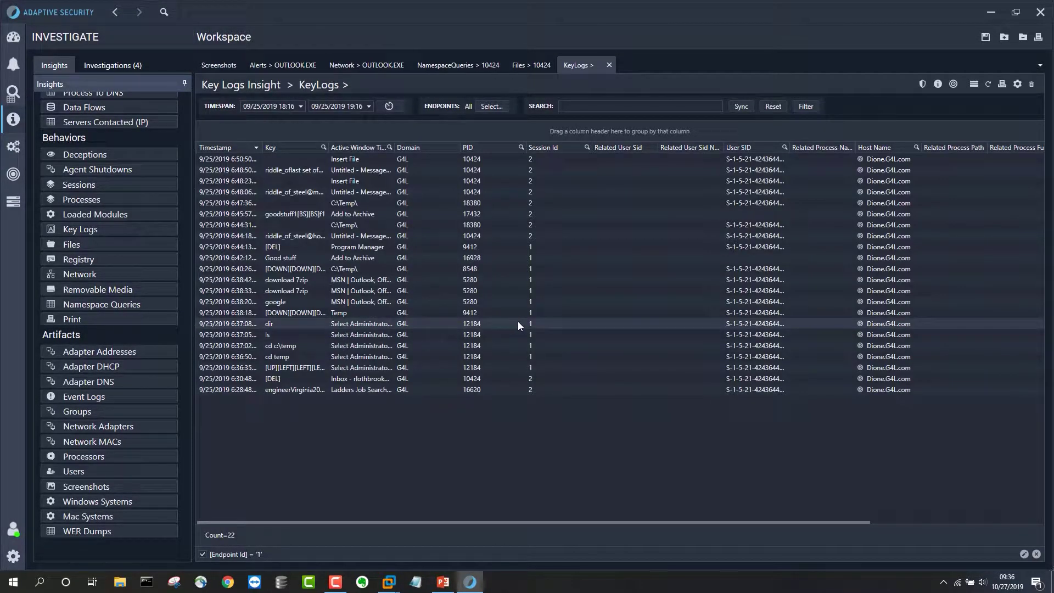
Place Related Process Name and Active Window Title ahead of Key in the key logs, and widen the Active Window Title and Key columns
drag(328, 149, 407, 149)
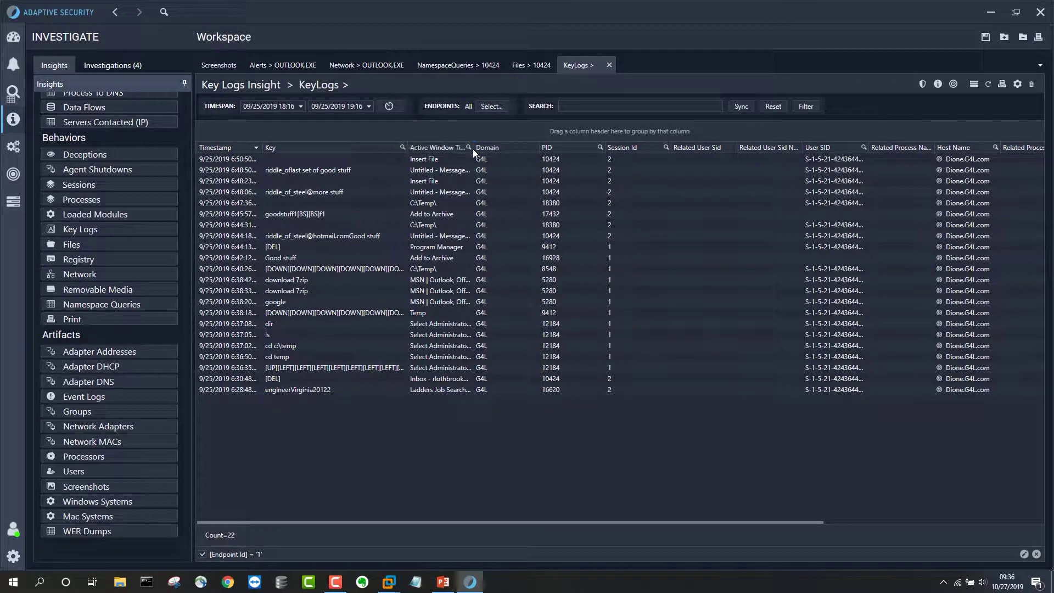
drag(472, 149, 270, 149)
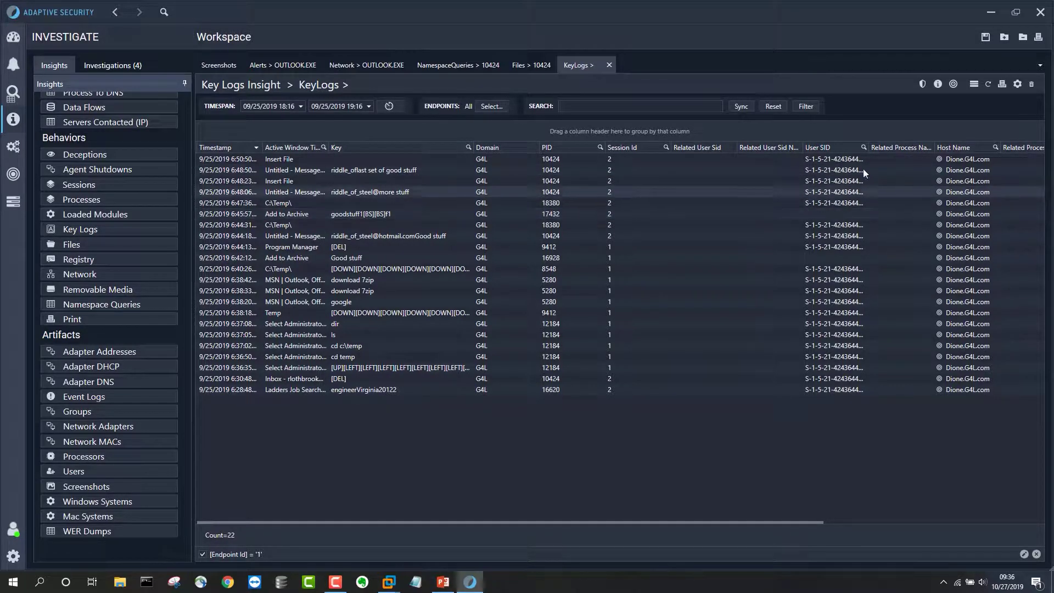
drag(293, 151, 282, 149)
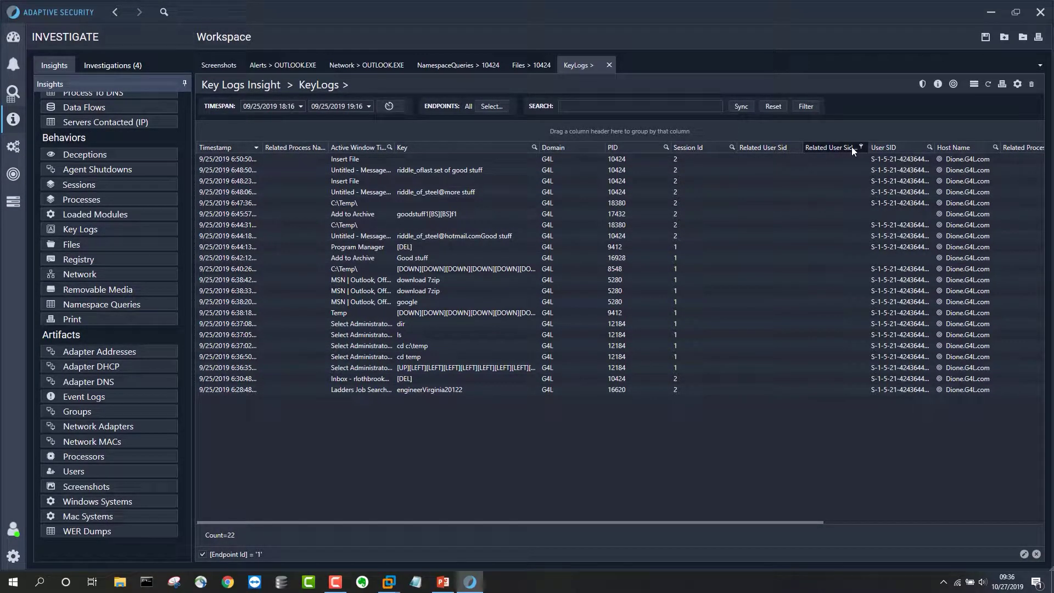
mouse_move(397, 148)
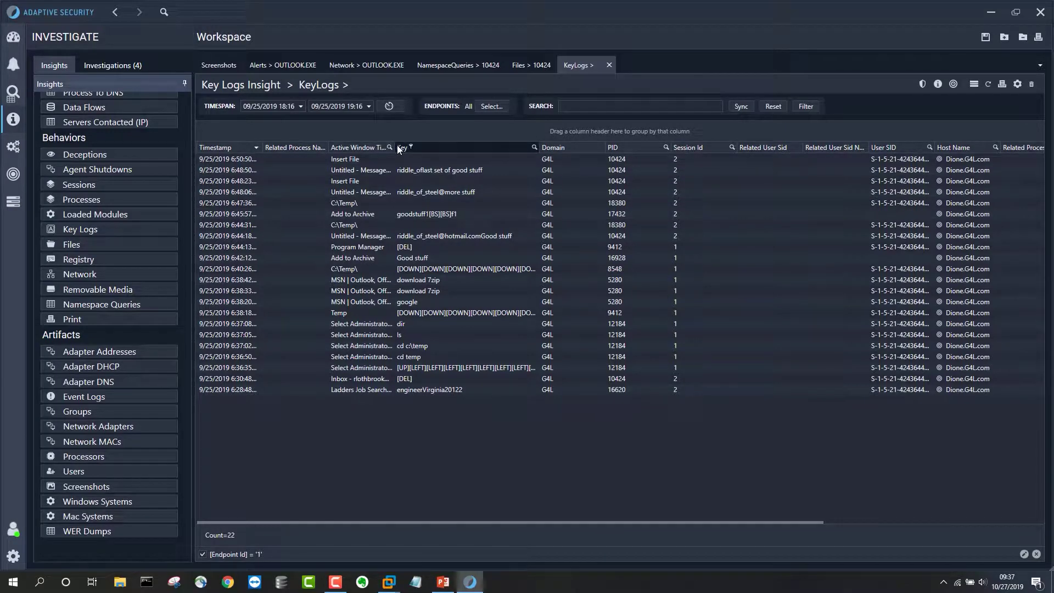
drag(394, 148, 548, 142)
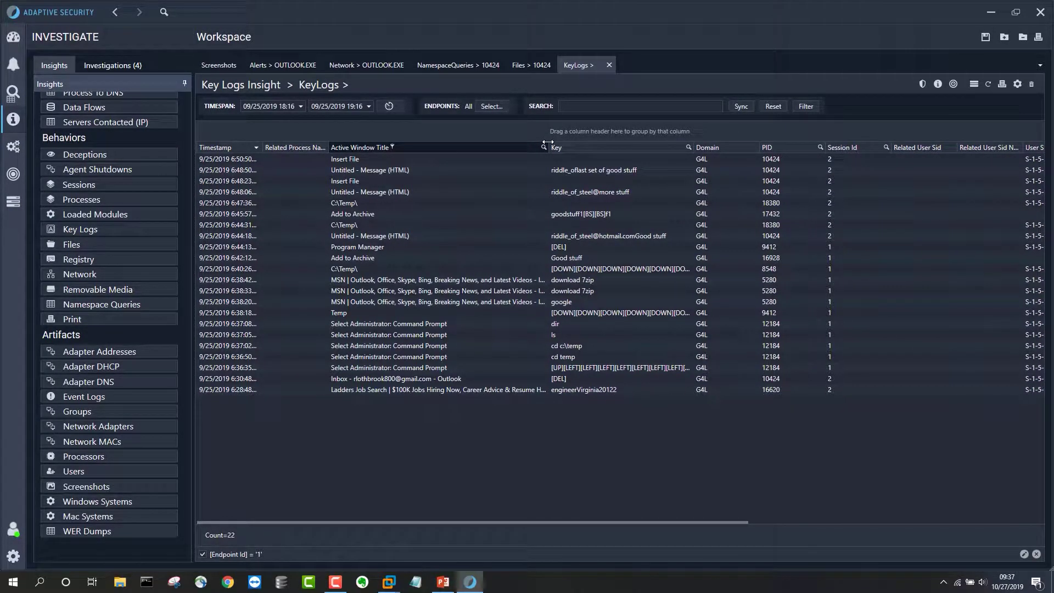
drag(695, 148, 871, 148)
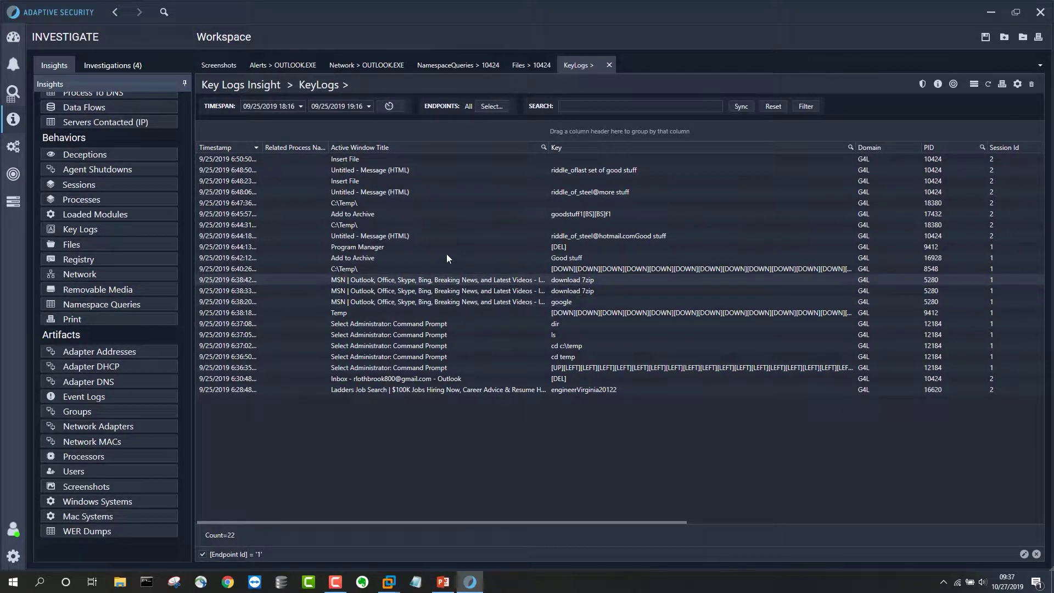
Examine the keystrokes logged in the Untitled - Message (HTML) windows and in the Ladders Job Search window
click(390, 194)
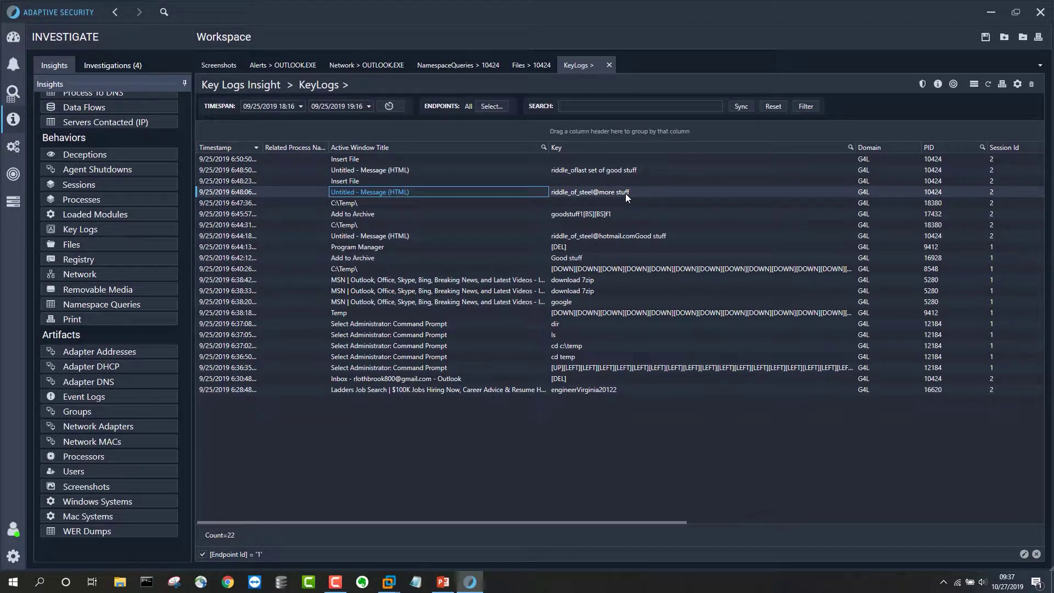
click(604, 236)
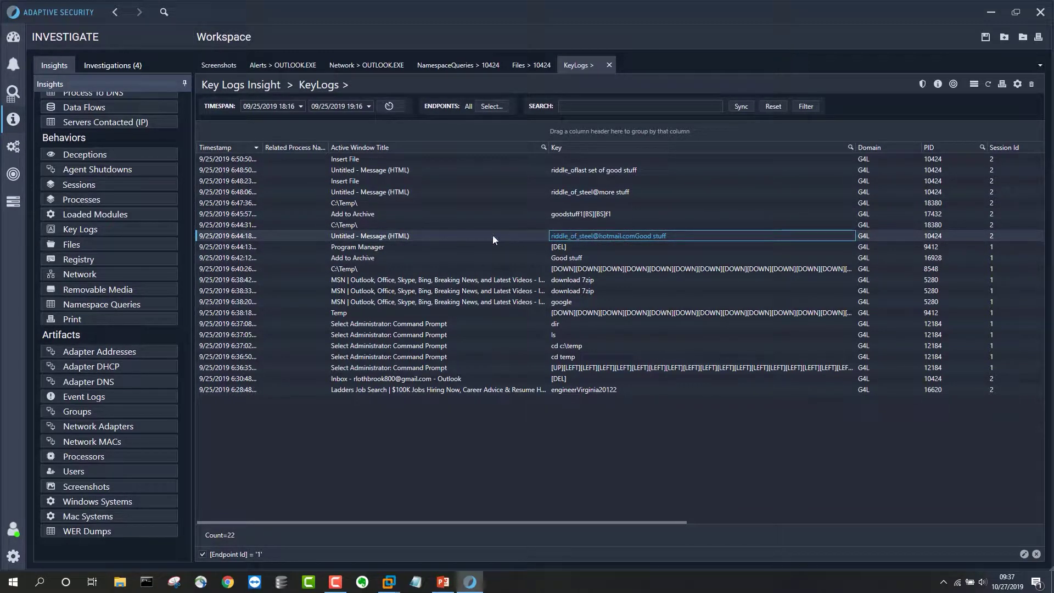
key(Escape)
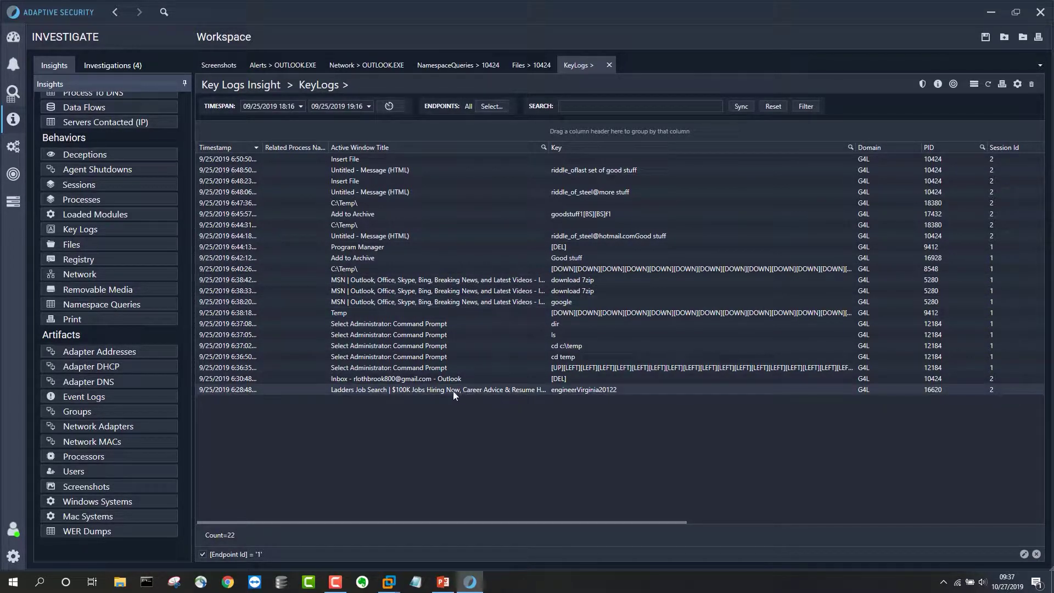
click(383, 391)
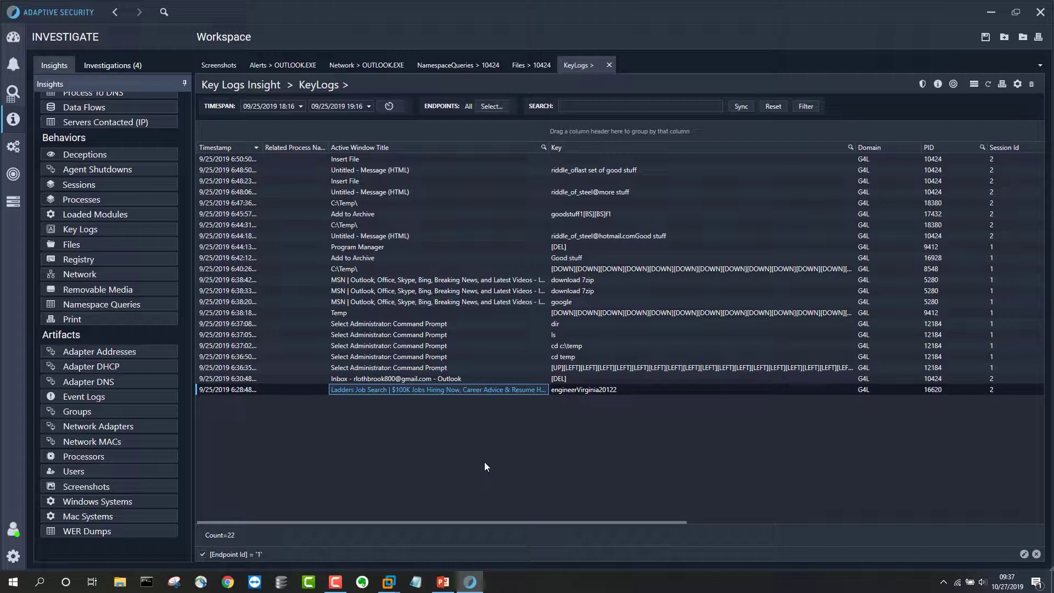
Set the key log timespan to None and review the earlier job search entries, selecting the Ladders Job Search one with key google
click(390, 106)
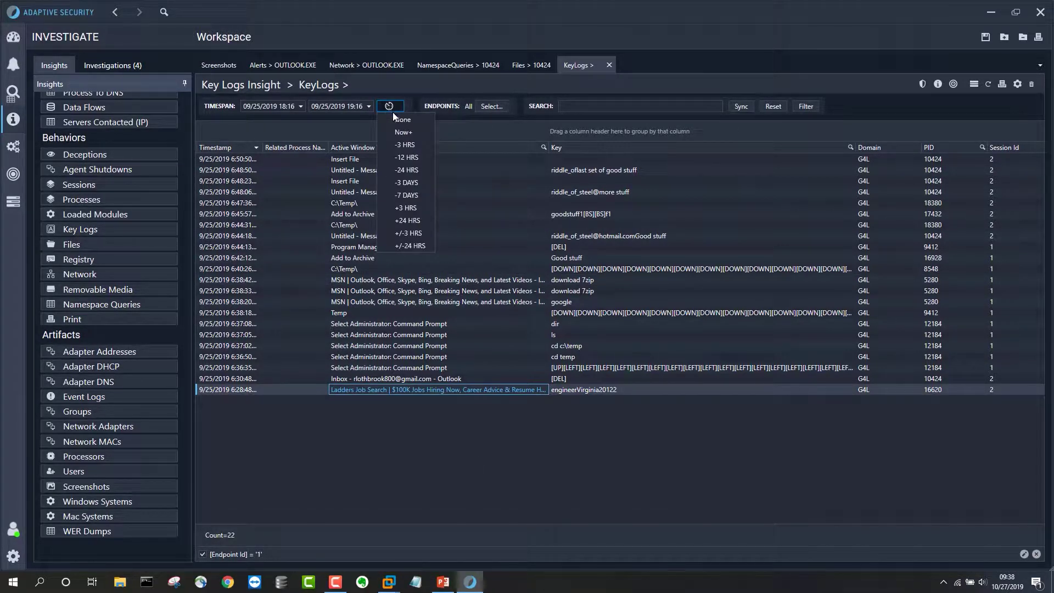
click(396, 118)
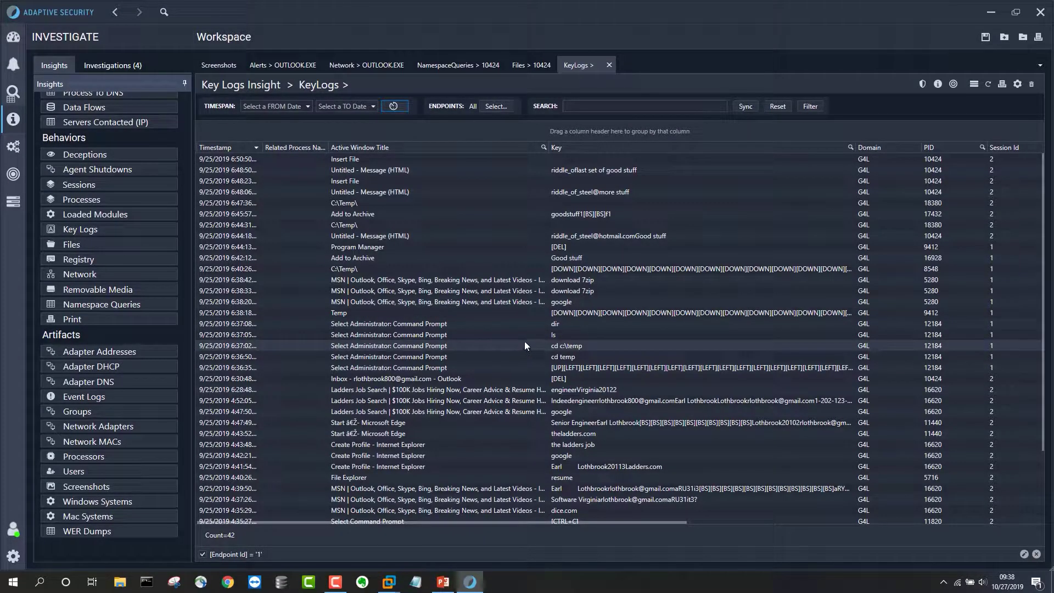
scroll(525, 343, down, 3)
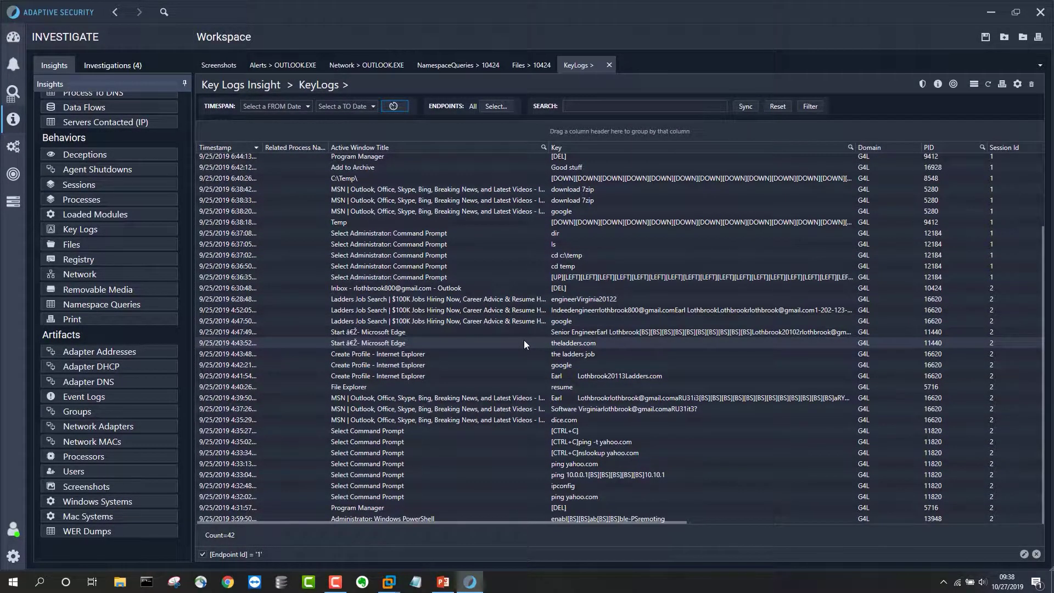
click(489, 322)
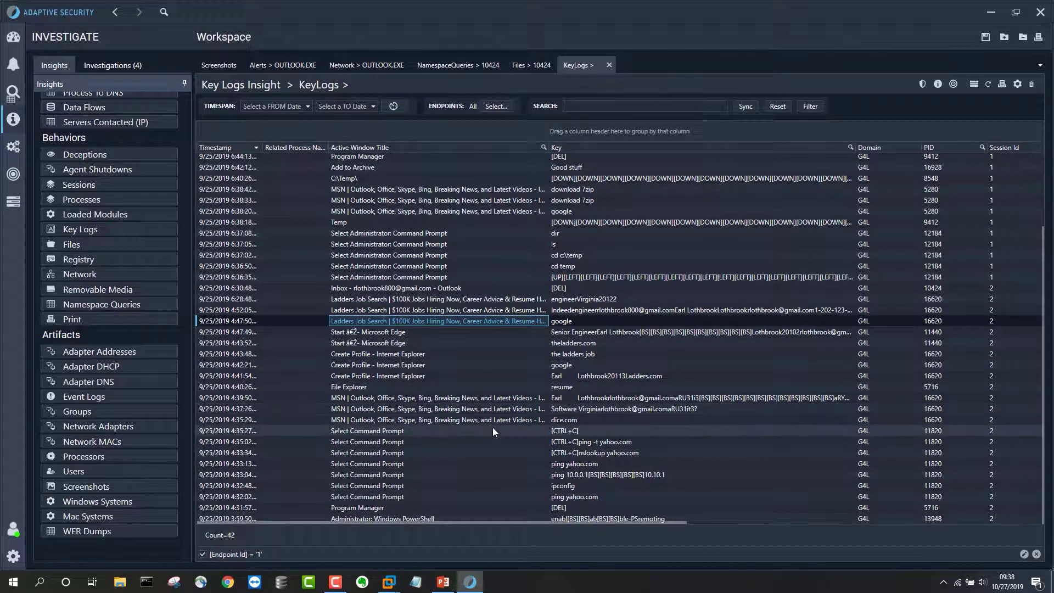
Examine the keystrokes logged in the Microsoft Edge window and the Internet Explorer entry with key the ladders job
click(569, 332)
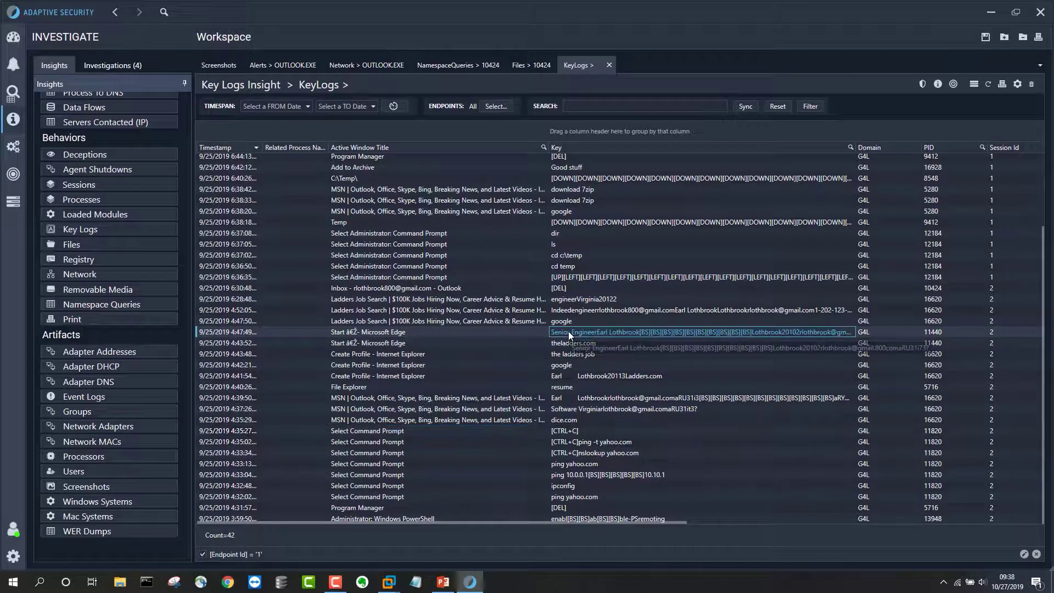
click(581, 355)
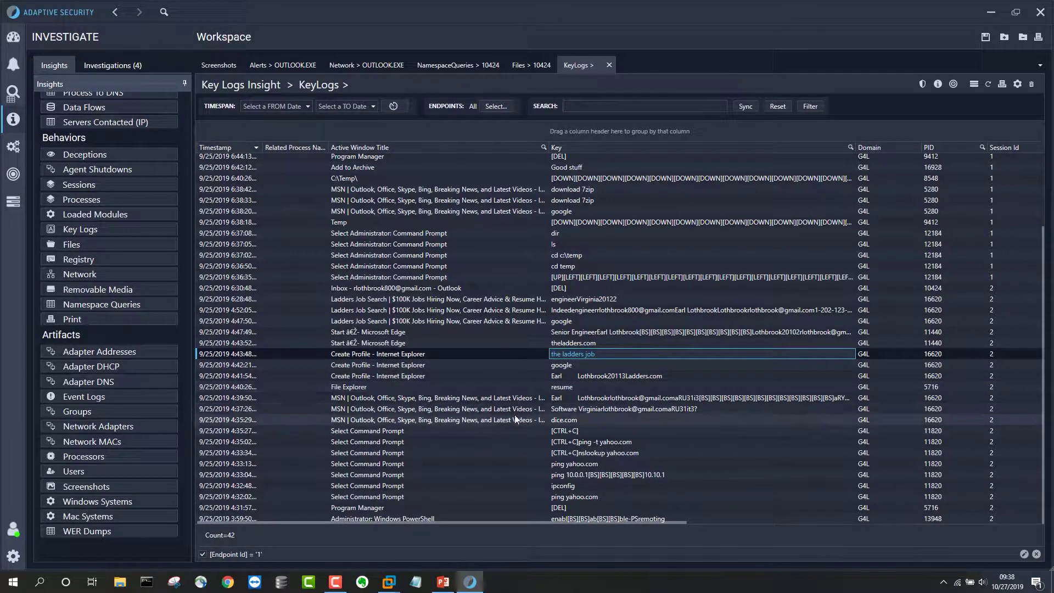
scroll(486, 267, up, 3)
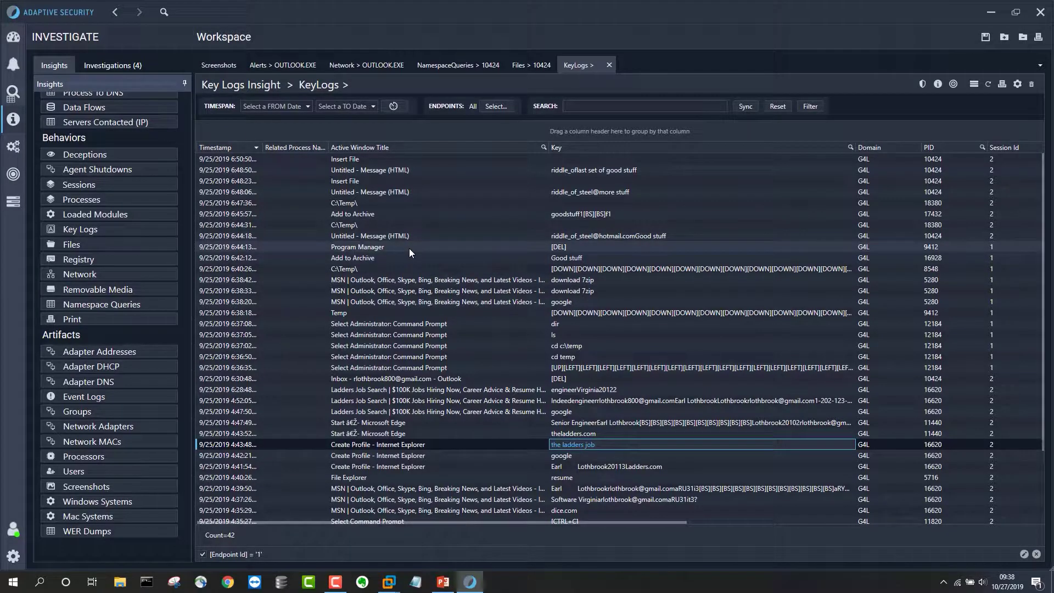
Select the unassigned DataTheft alert for host G4L-3-7 on the dashboard, and open the existing Screenshots insight in the workspace
click(12, 38)
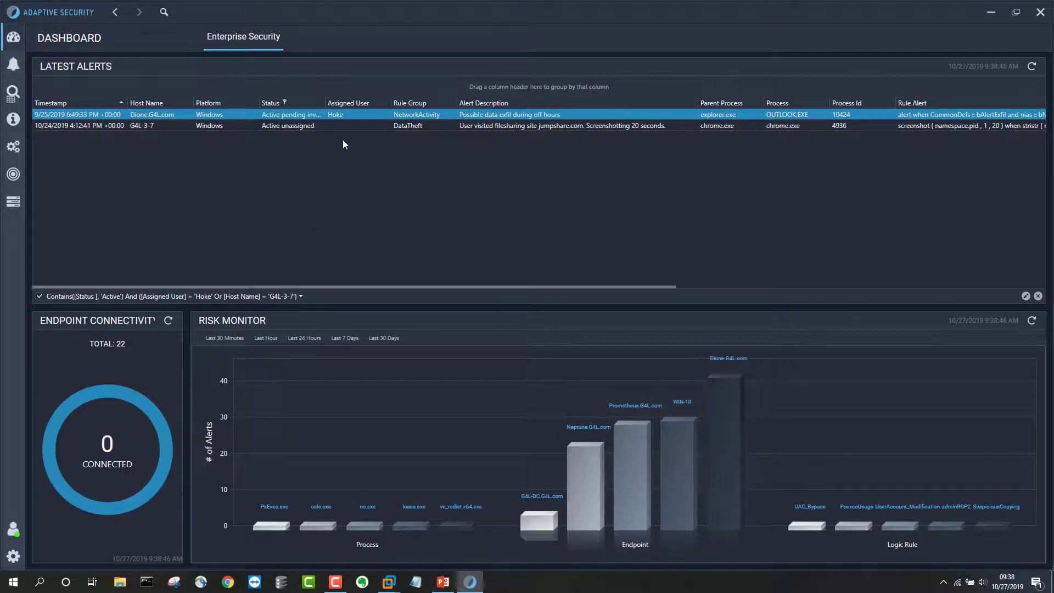
click(332, 127)
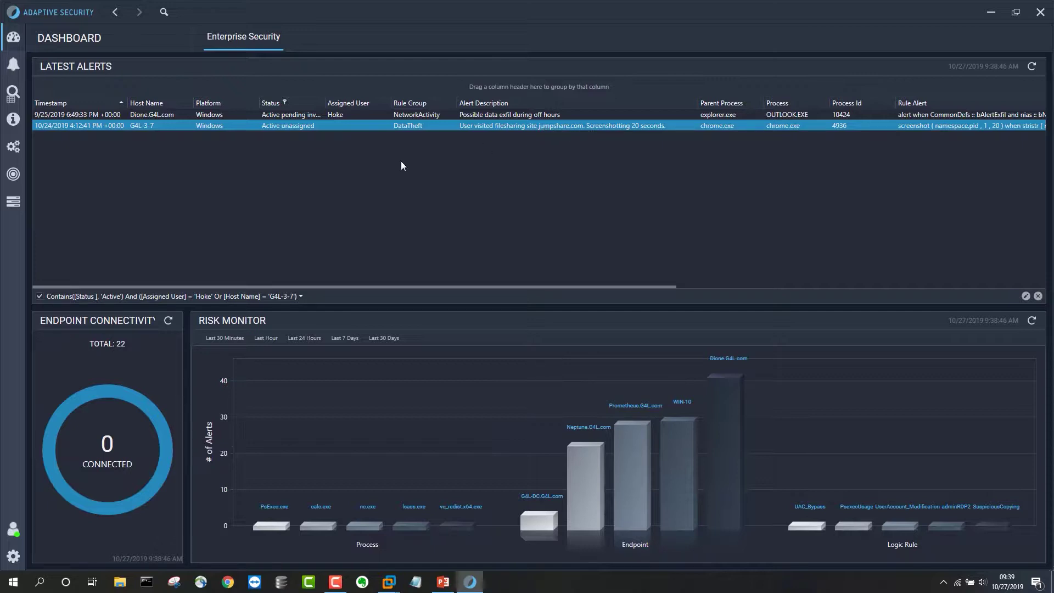
click(14, 121)
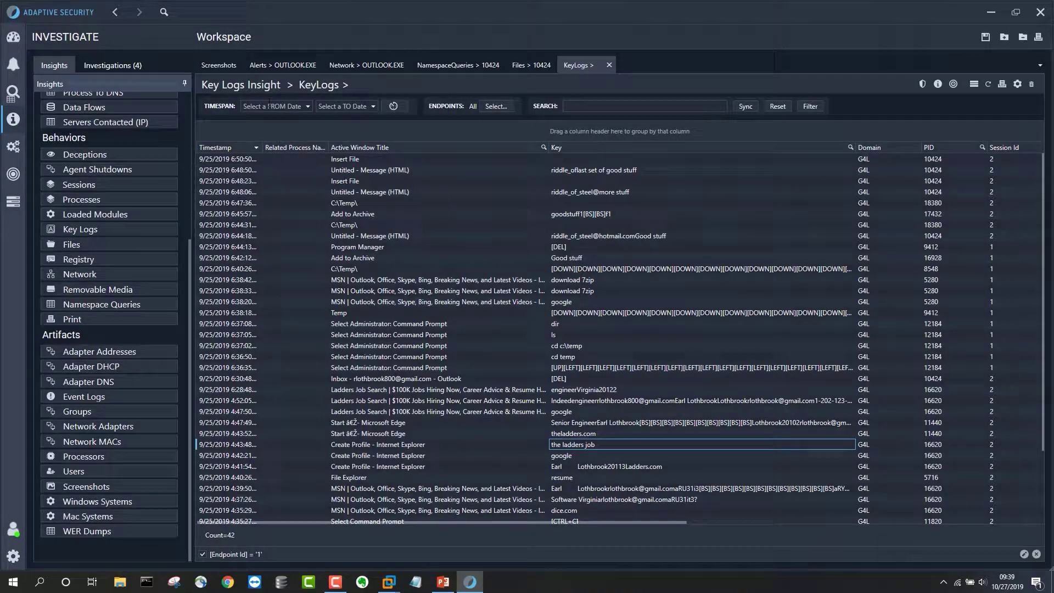
click(221, 64)
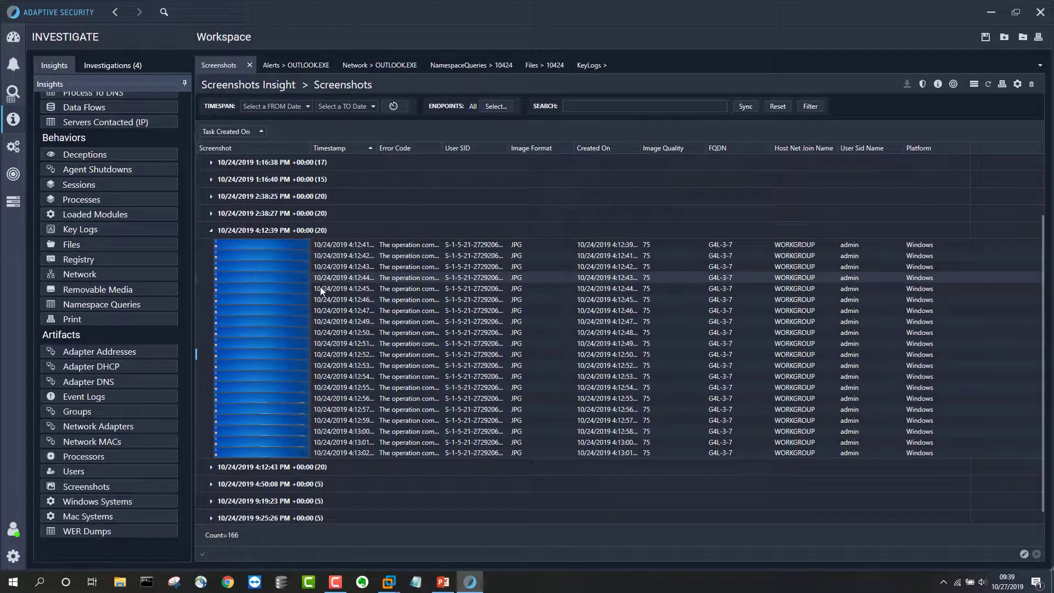
View the captures in the 10/24/2019 4:12:39 PM screenshot group full size, starting with the one from 4:12:51 PM
double_click(263, 344)
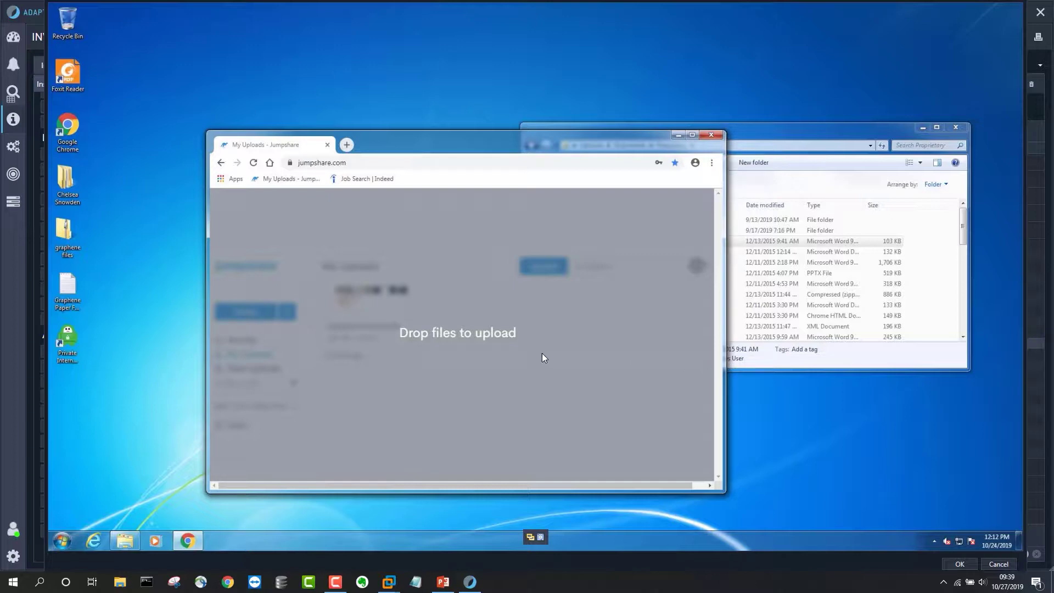
key(Escape)
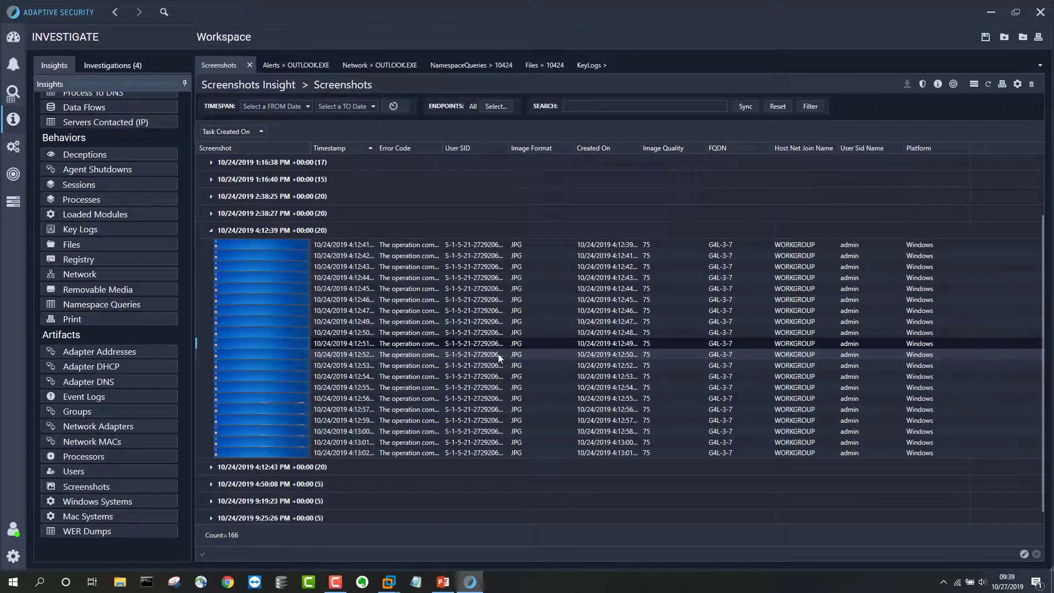
double_click(263, 355)
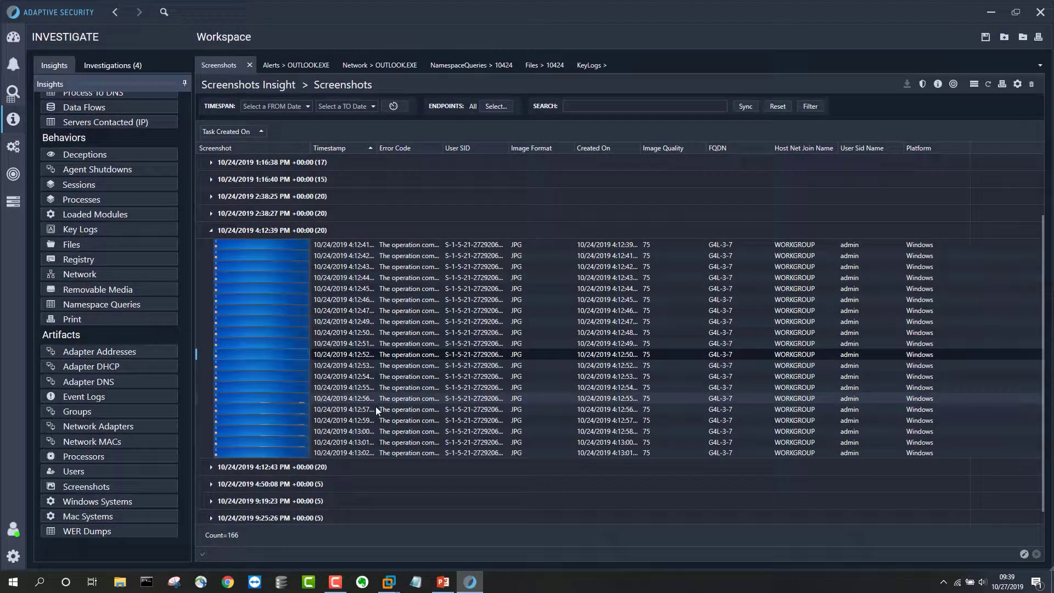
mouse_move(247, 370)
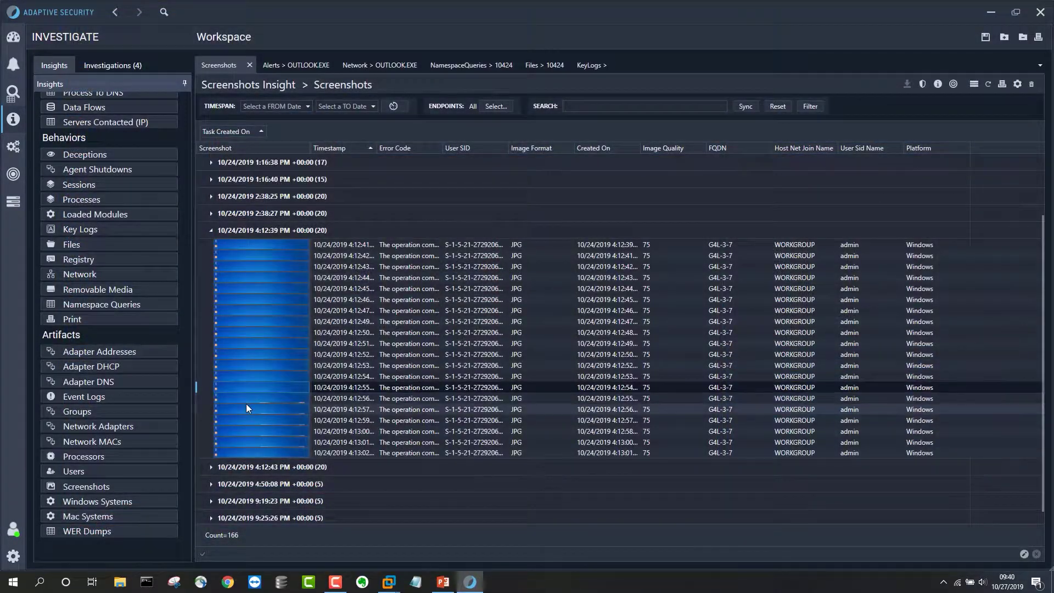
mouse_move(247, 409)
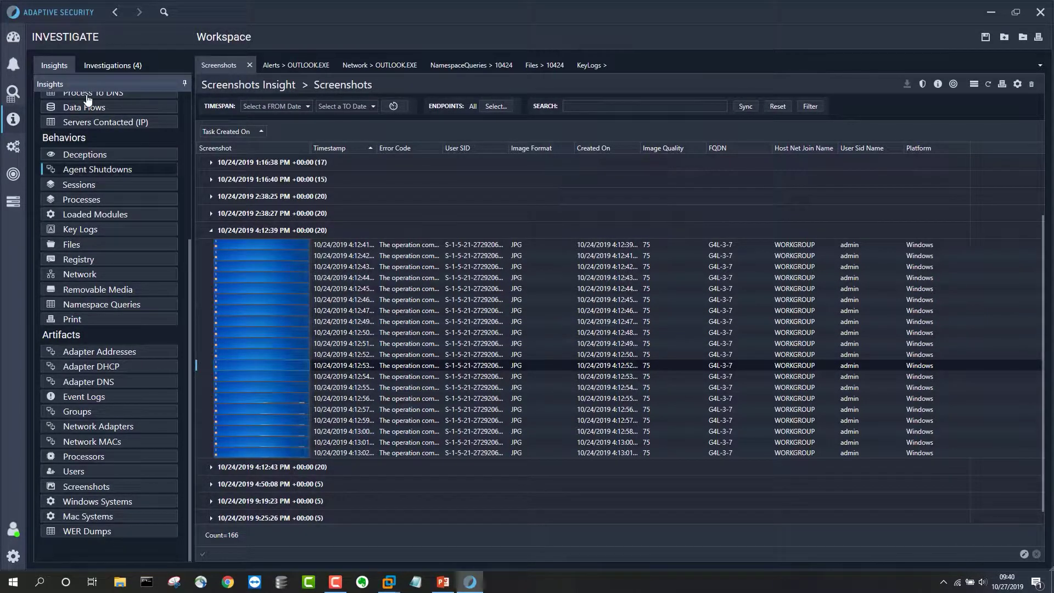
Return to the dashboard, switch to adaptive_demo_data_theft.pptx in PowerPoint and present the Alert slide, revealing its DETECT and TRIAGE points
click(8, 38)
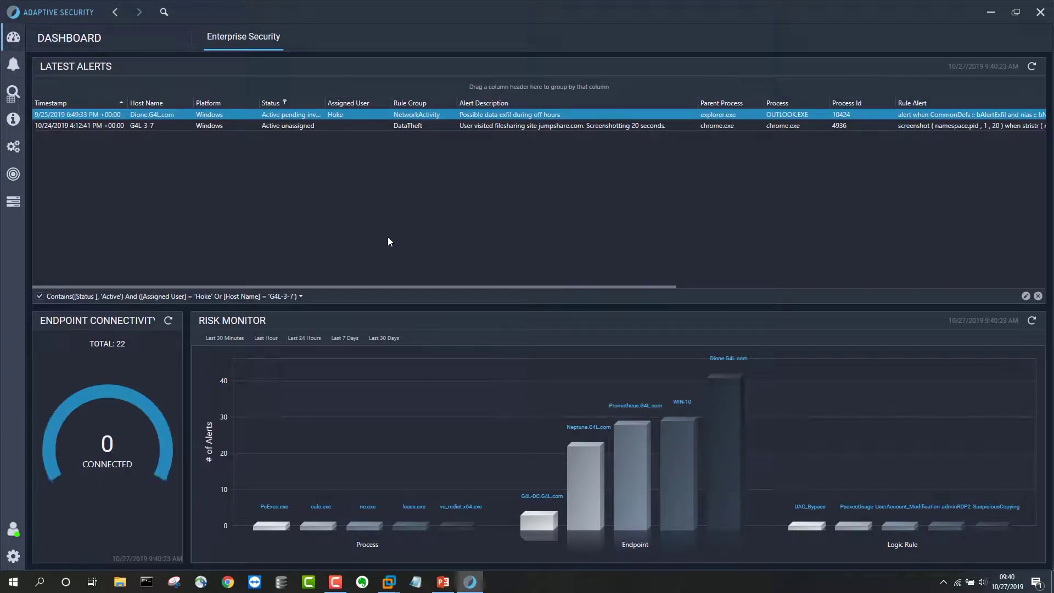
click(443, 583)
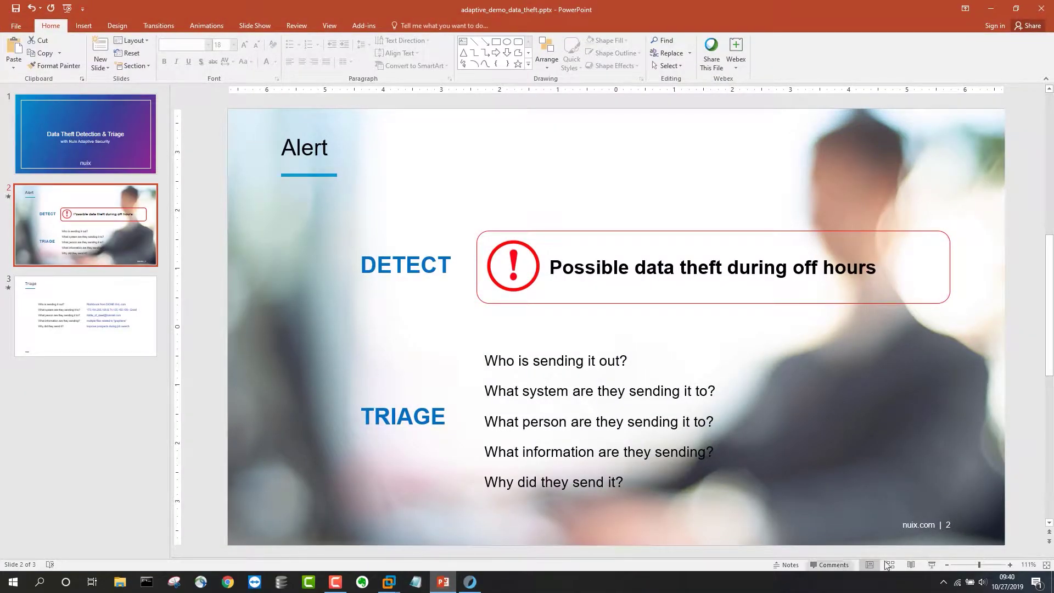
click(931, 567)
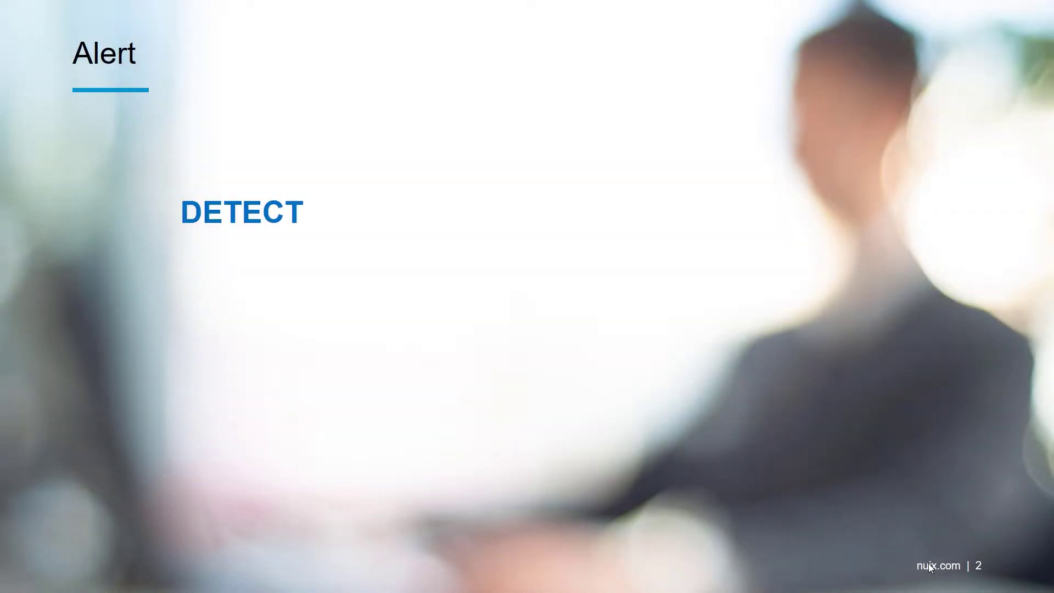
click(929, 563)
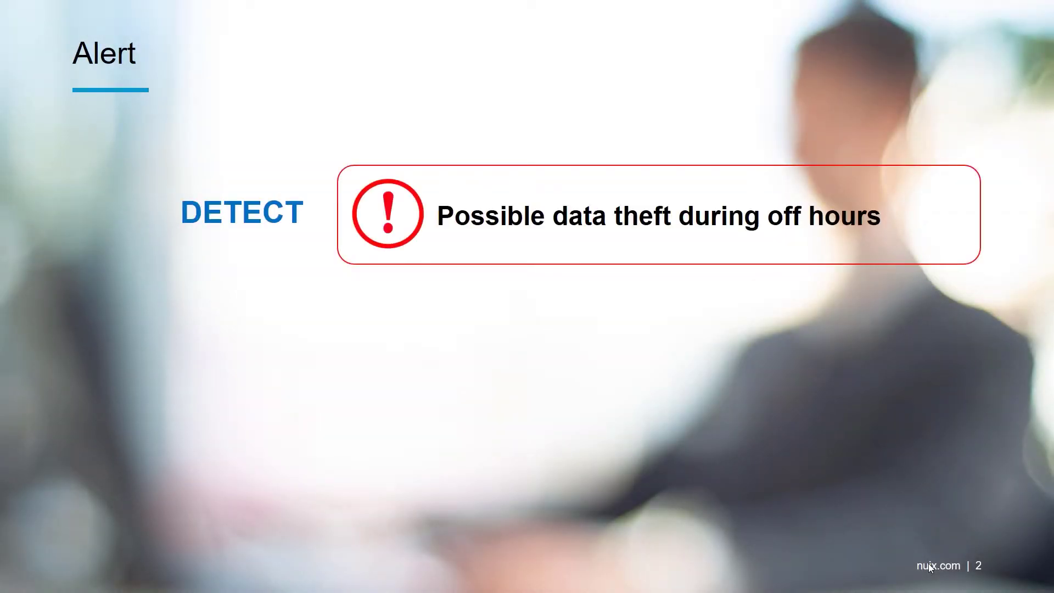
click(929, 564)
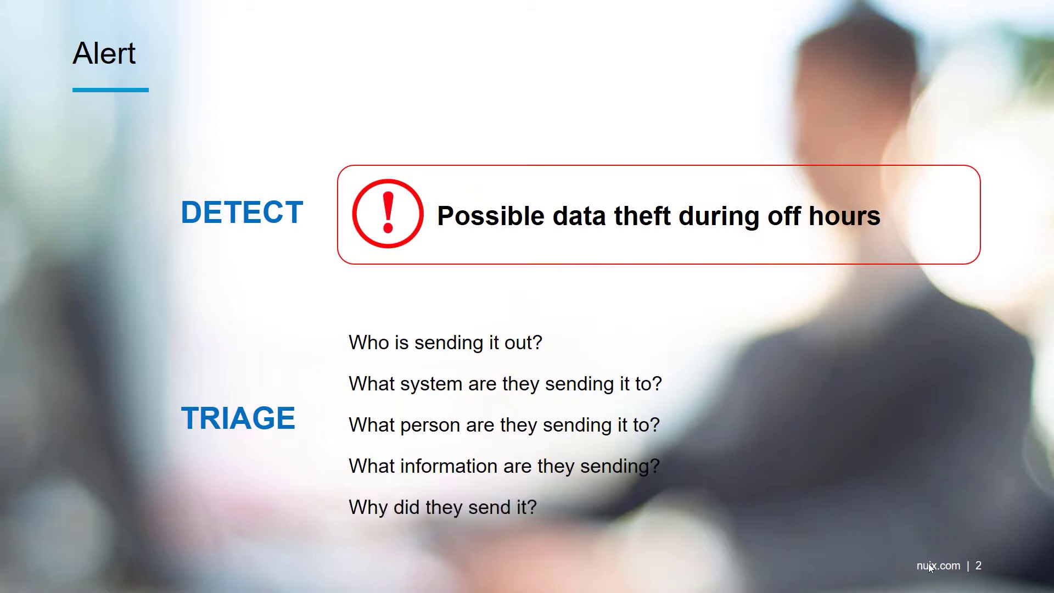
Advance the slide show to the Triage slide and reveal the answers on who sends the data and to what system
click(929, 564)
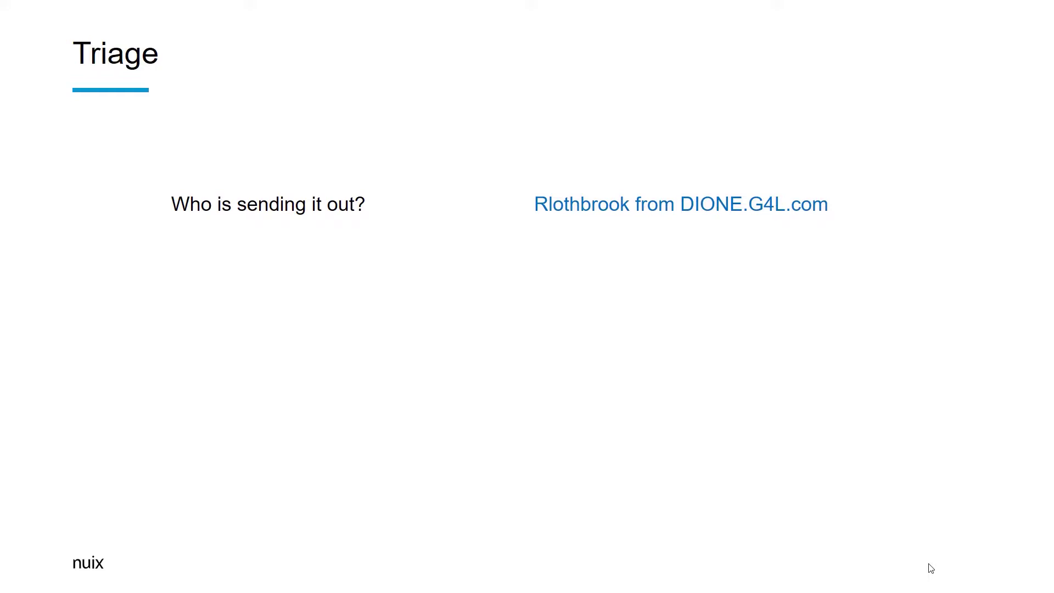
click(931, 568)
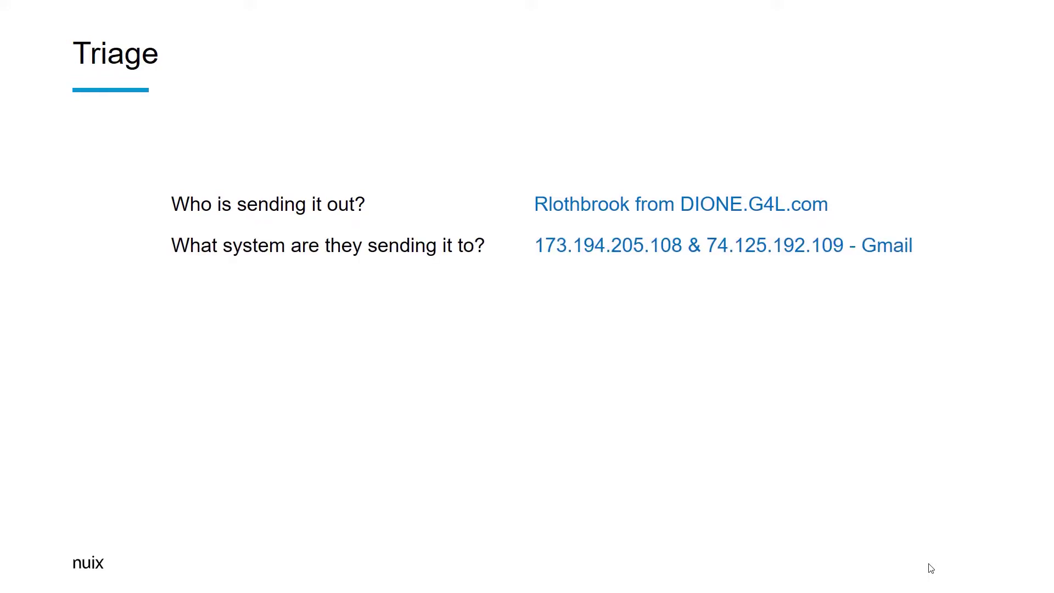